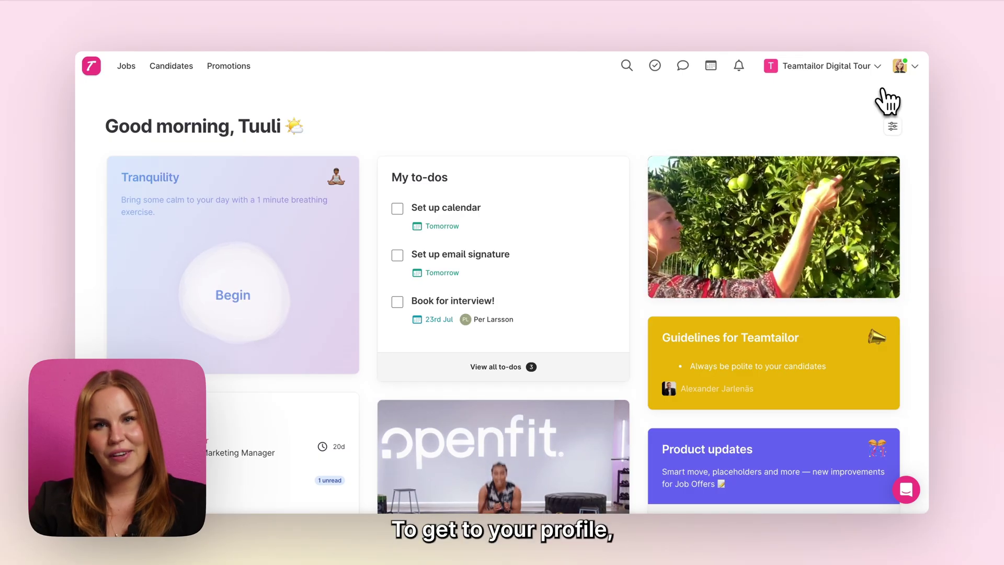
Open your own profile for editing and review the personal details, department, location and bio sections.
click(906, 67)
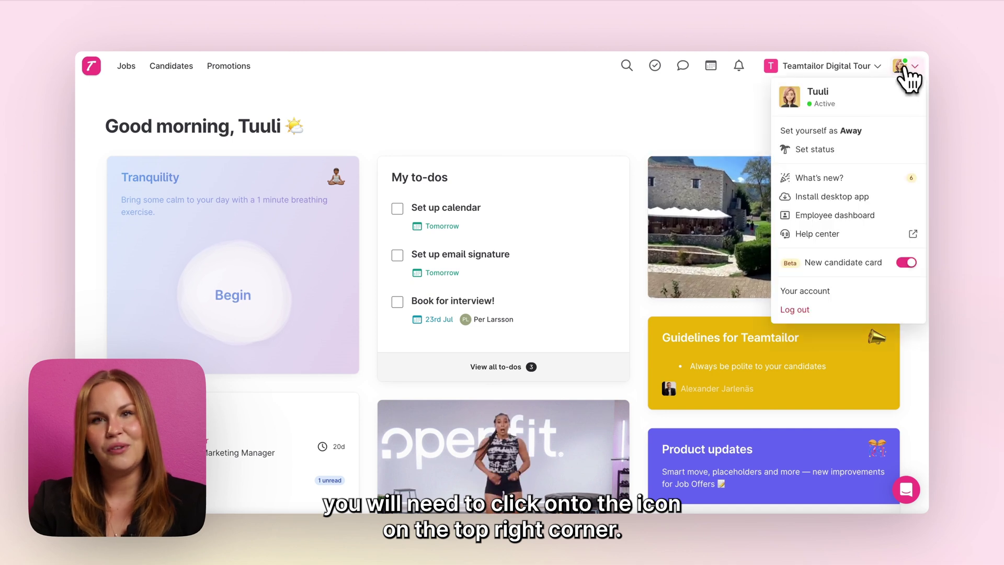
click(833, 101)
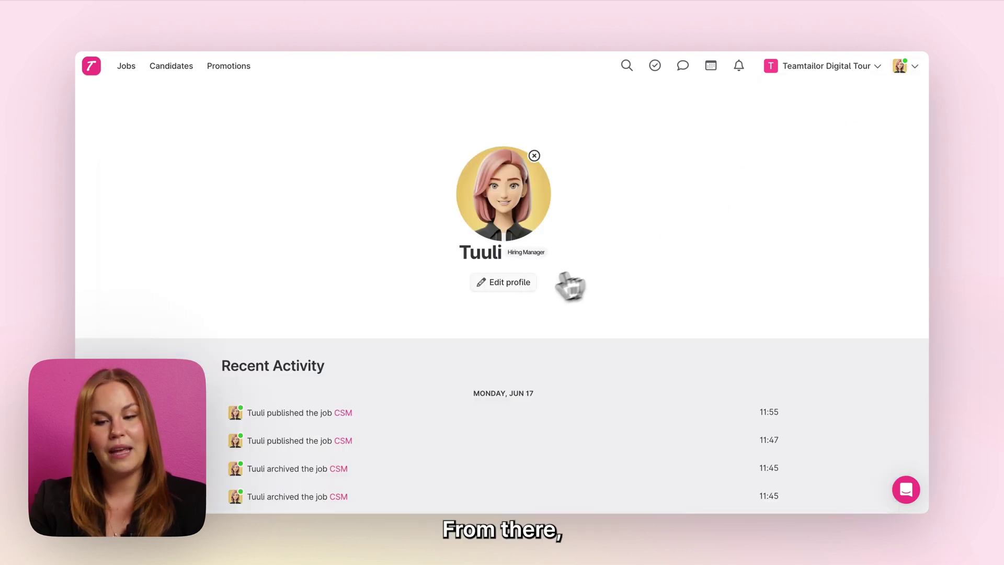
click(505, 283)
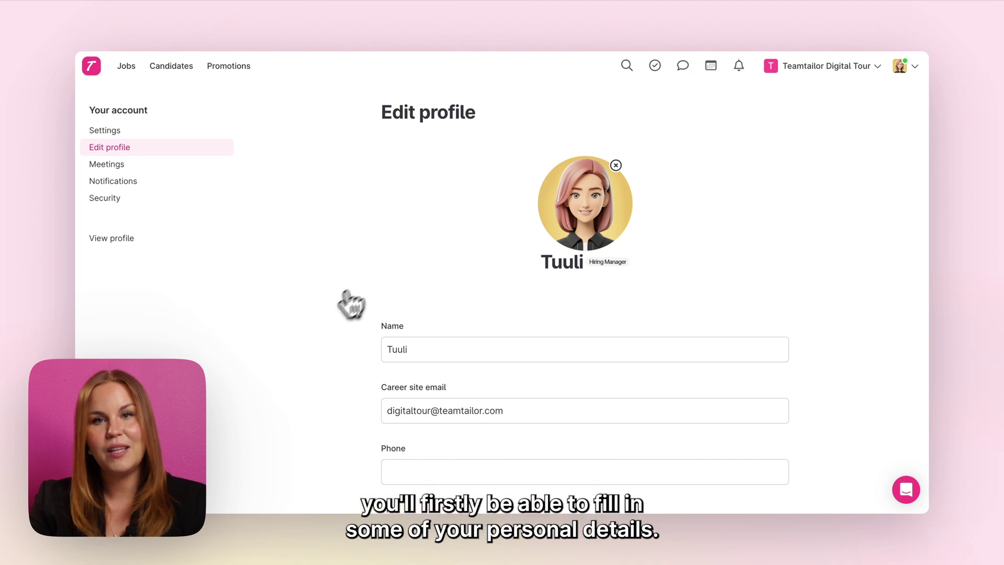
scroll(328, 316, down, 3)
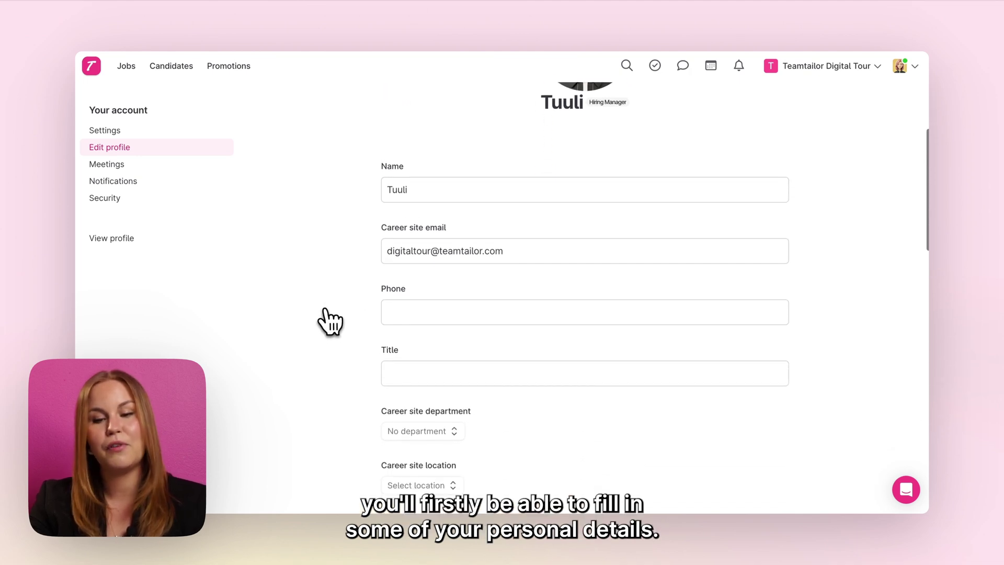
scroll(328, 319, down, 5)
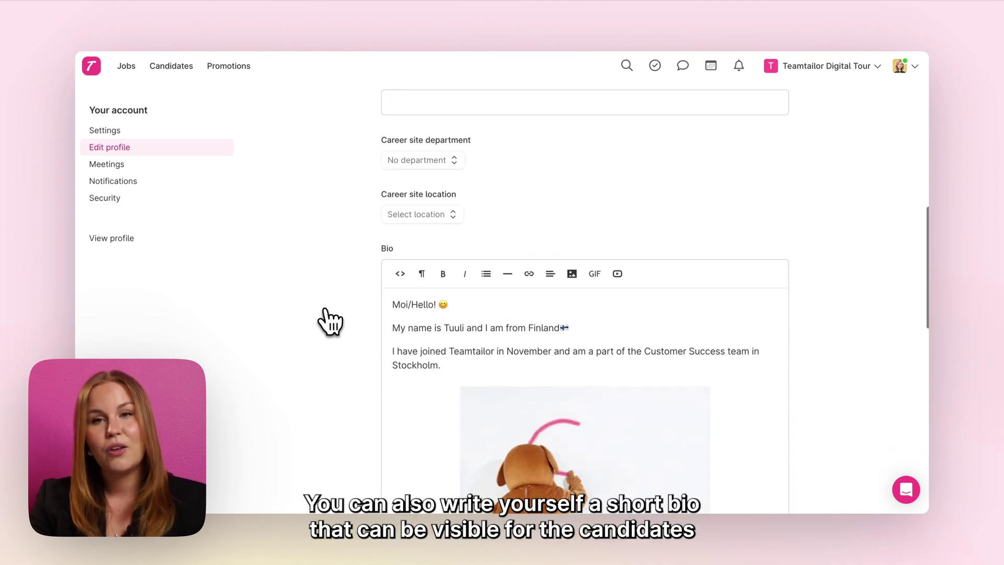
scroll(328, 321, down, 4)
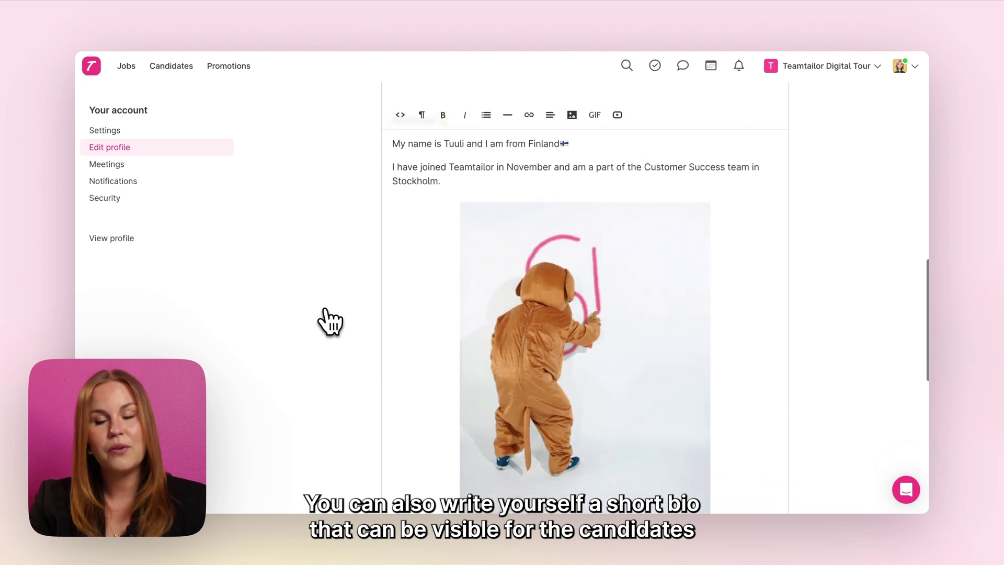
scroll(329, 322, up, 1)
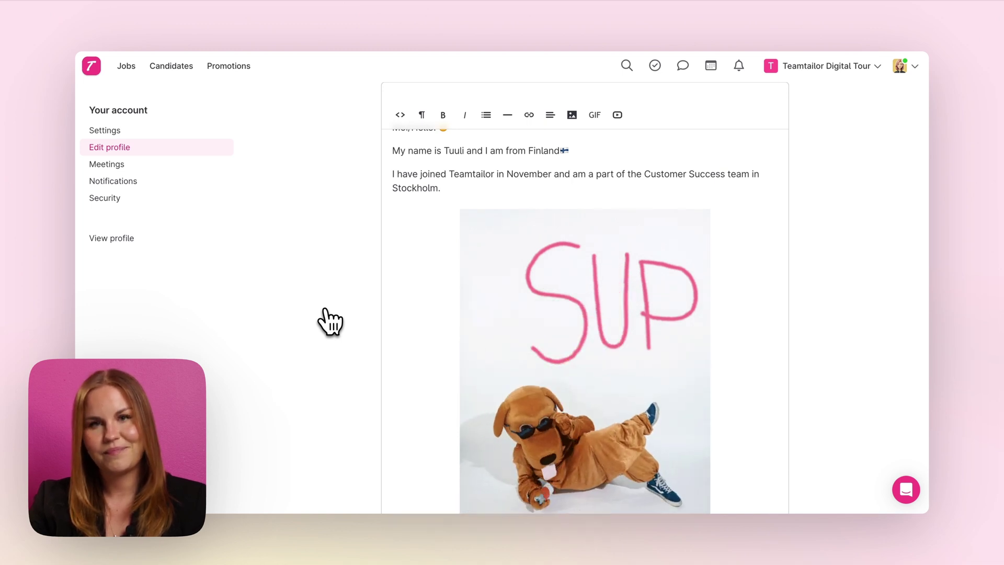
Open the account's meeting settings and review the calendar availability, primary calendar, video services and working hours sections.
click(156, 166)
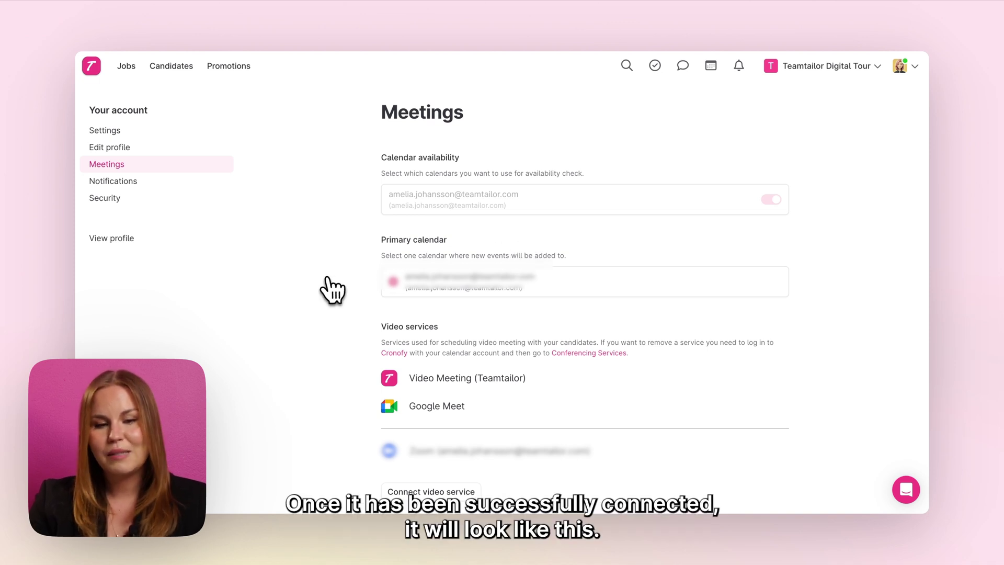
scroll(333, 290, down, 1)
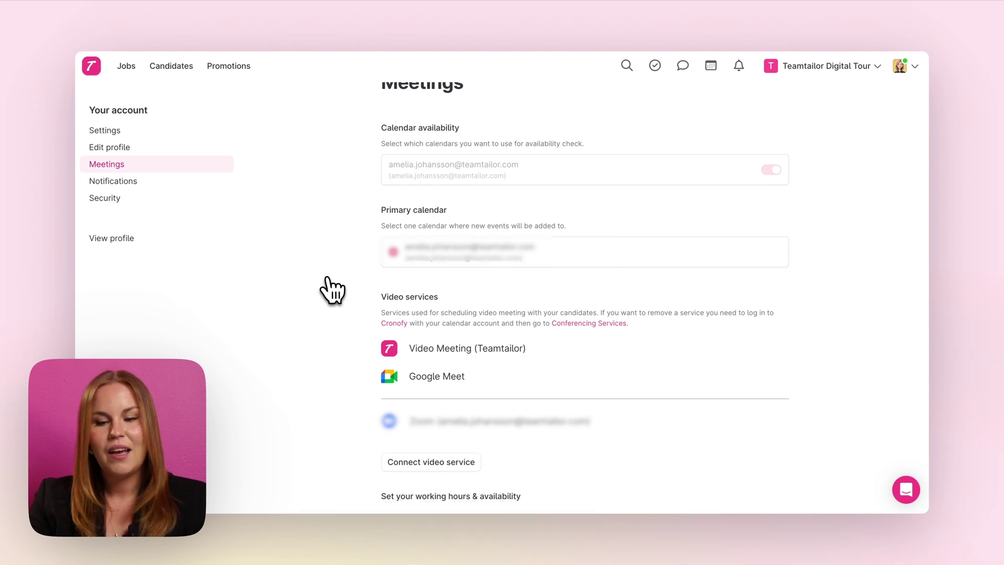
scroll(333, 290, down, 3)
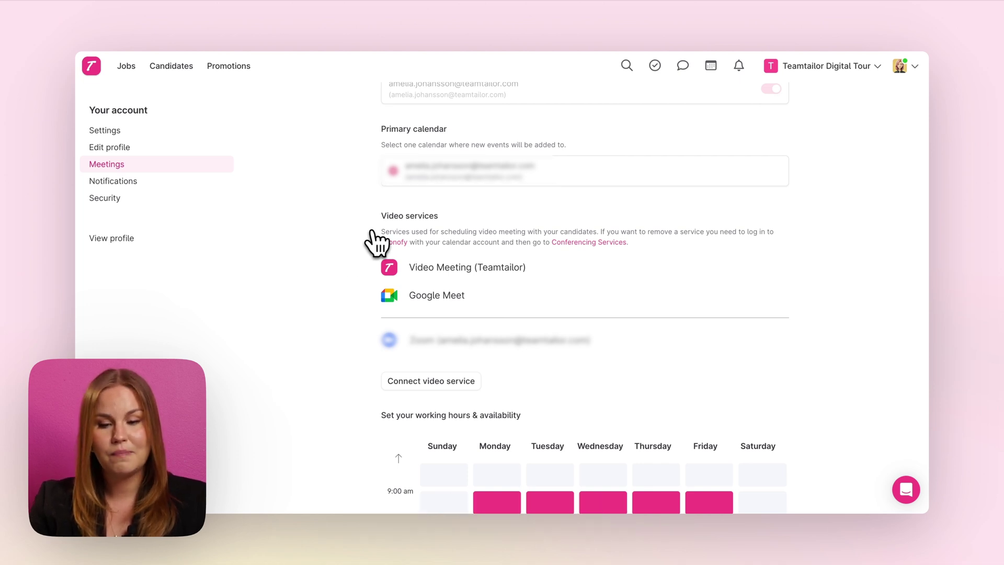
scroll(374, 241, down, 6)
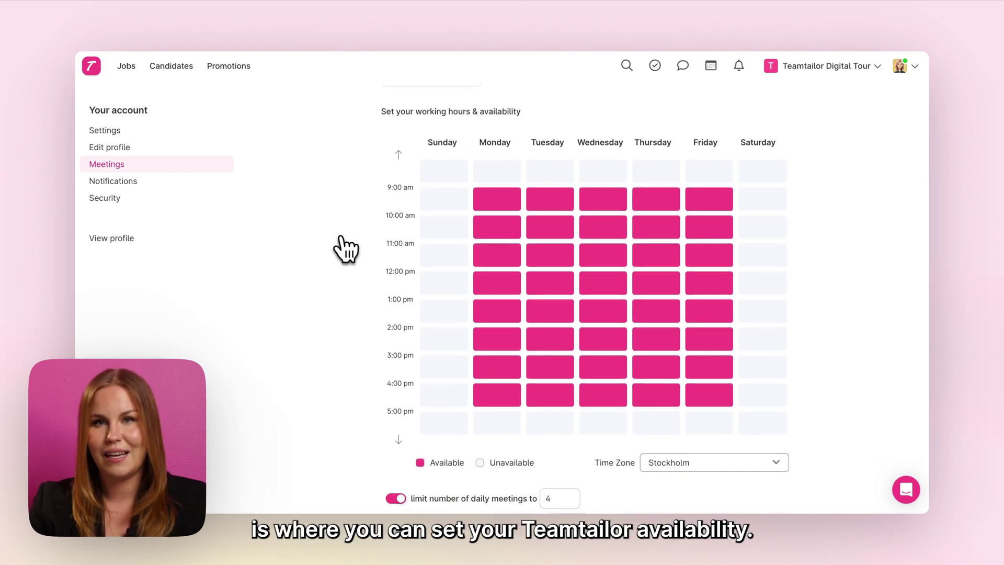
Mark the 12:00 pm to 1:00 pm slot as unavailable from Monday to Friday in the working hours grid.
scroll(348, 293, down, 1)
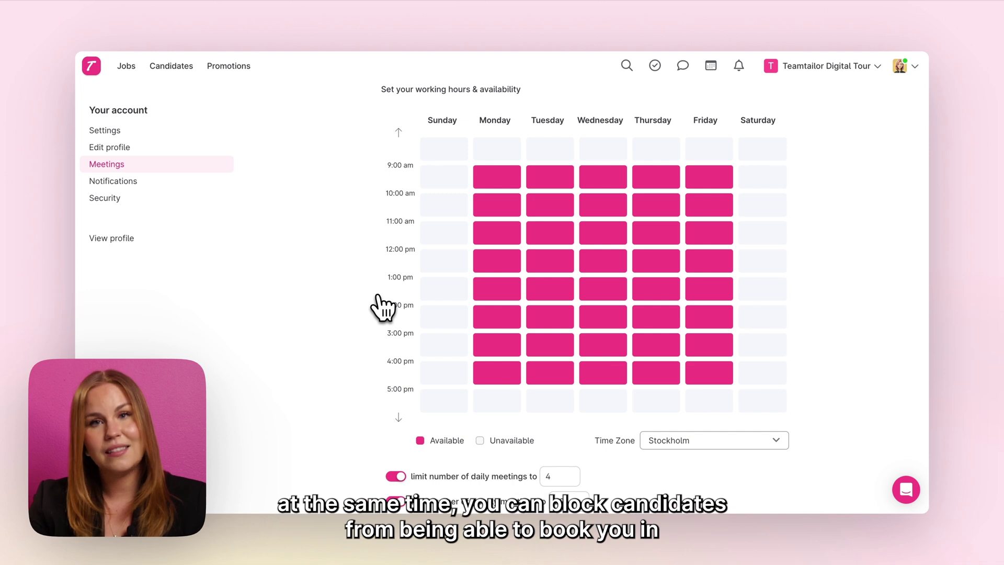
mouse_move(496, 265)
mouse_down()
mouse_move(544, 256)
mouse_move(689, 272)
mouse_move(701, 261)
mouse_up()
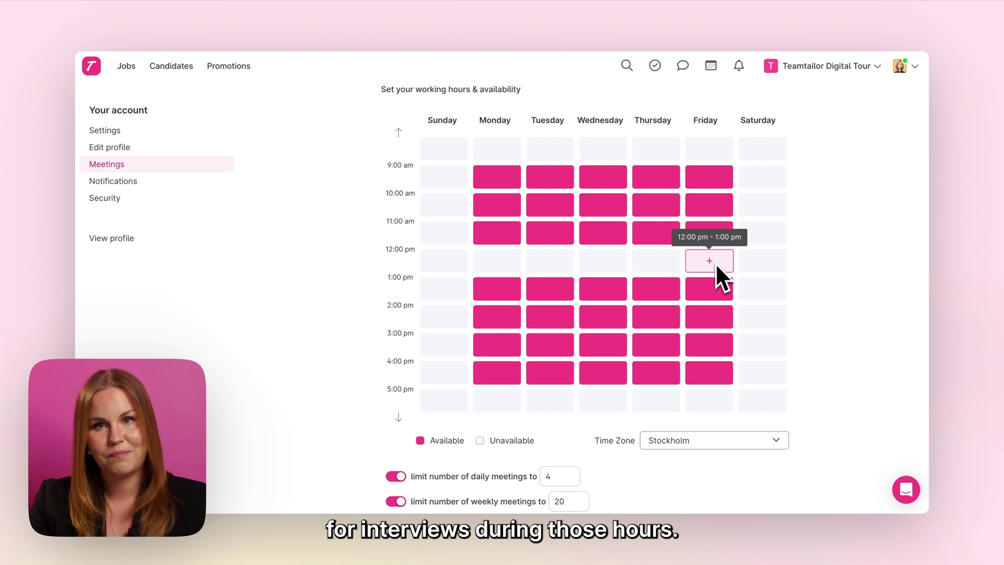
scroll(392, 334, down, 3)
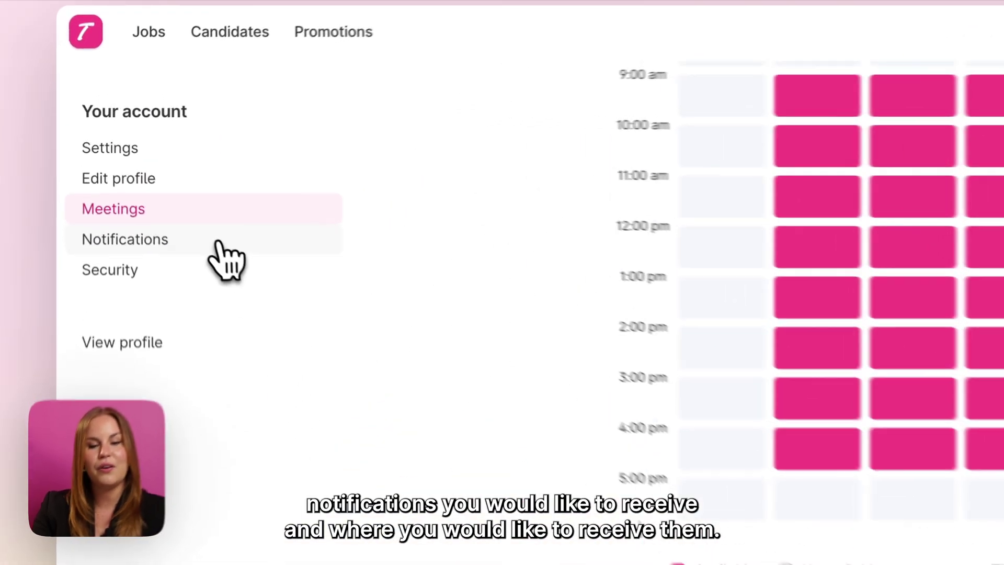
Review the account's notification preferences and the general settings for email signature, language and time.
click(160, 182)
scroll(494, 314, up, 10)
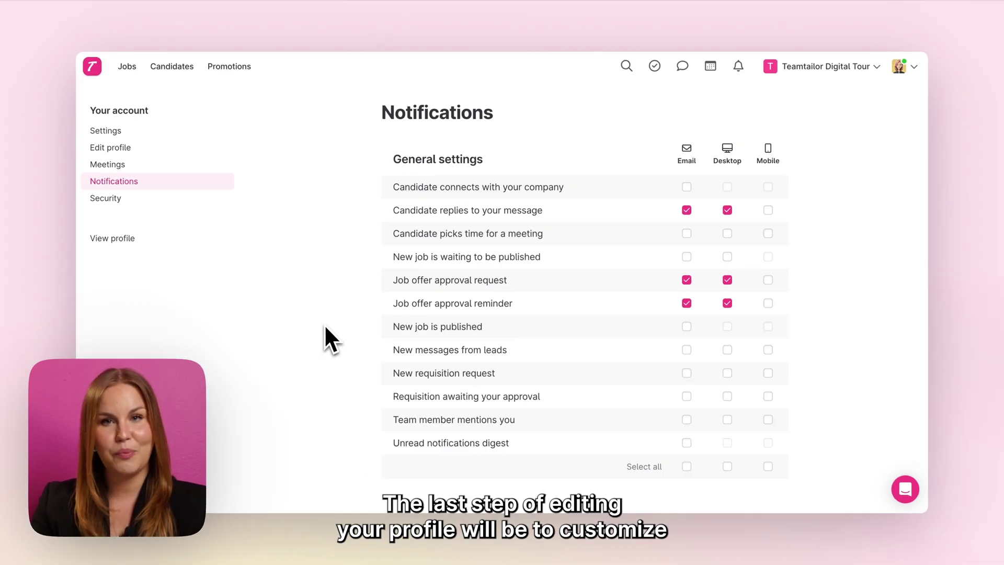
click(163, 135)
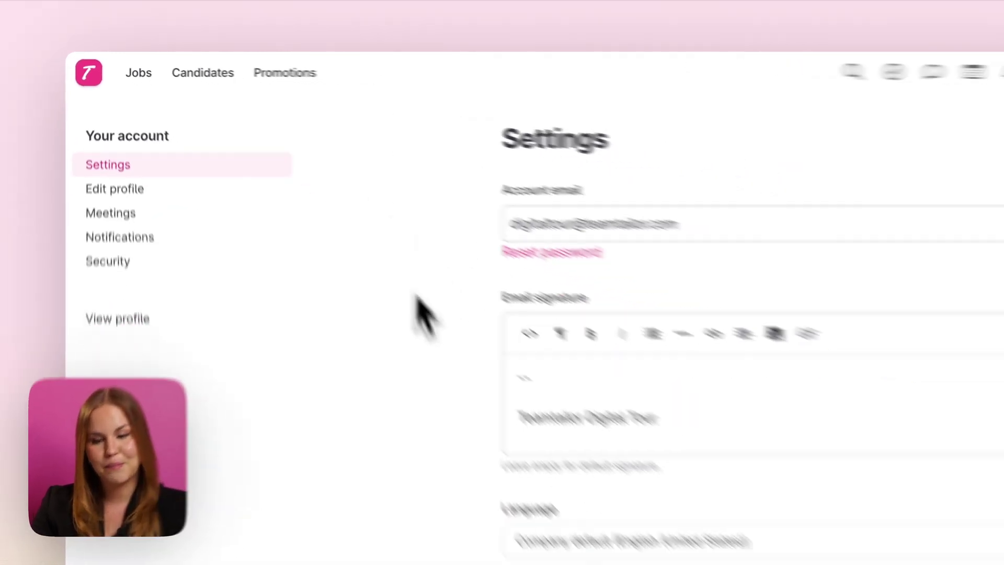
scroll(338, 283, down, 5)
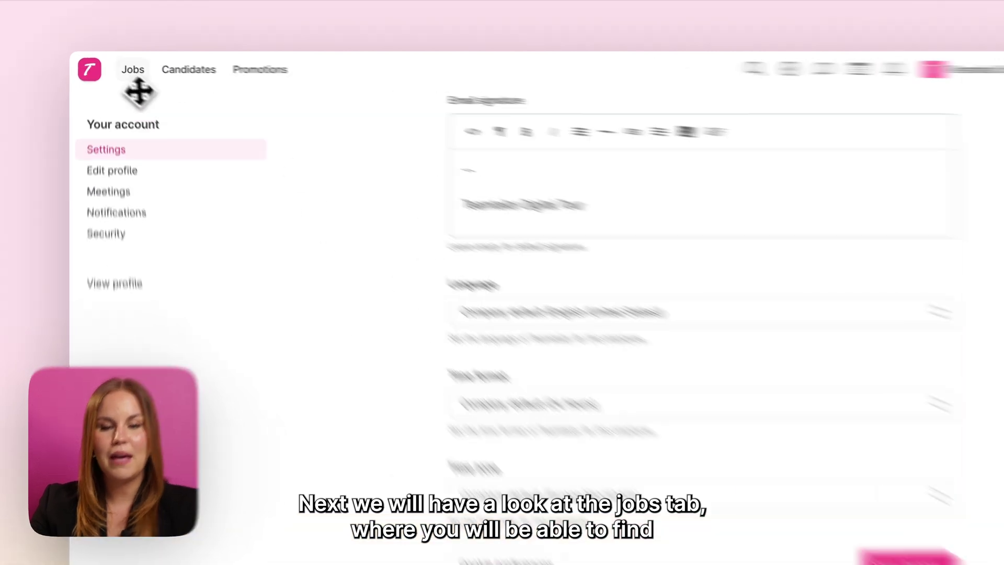
Go to the list of jobs and view the options for filtering it.
click(133, 72)
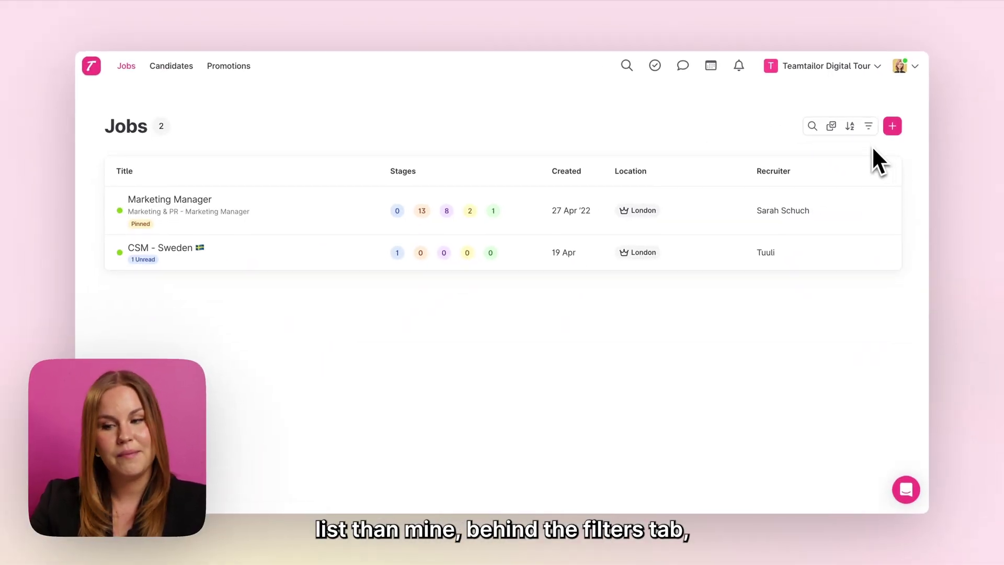
click(869, 126)
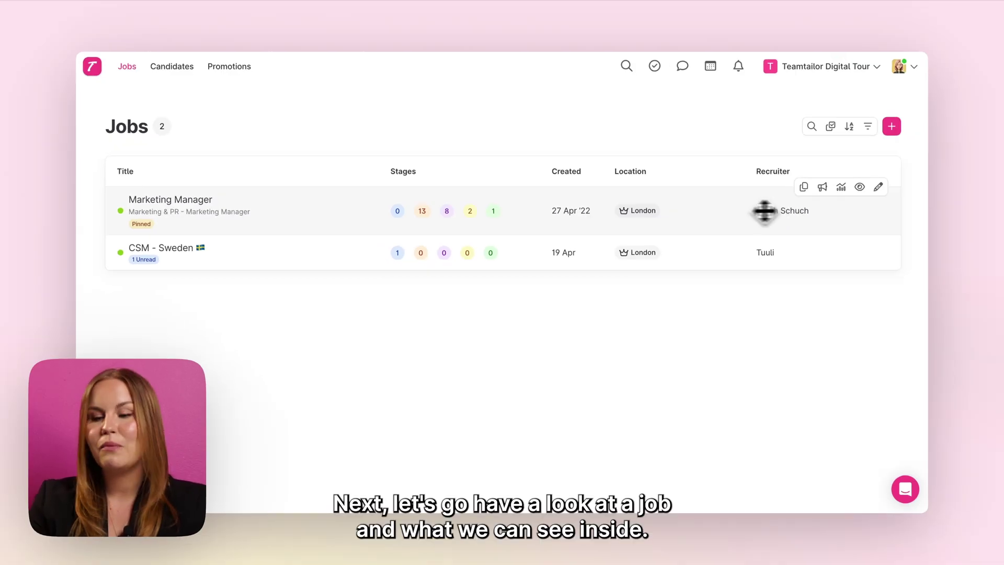
Open the Marketing Manager job and look through the stages of its recruitment process.
click(533, 209)
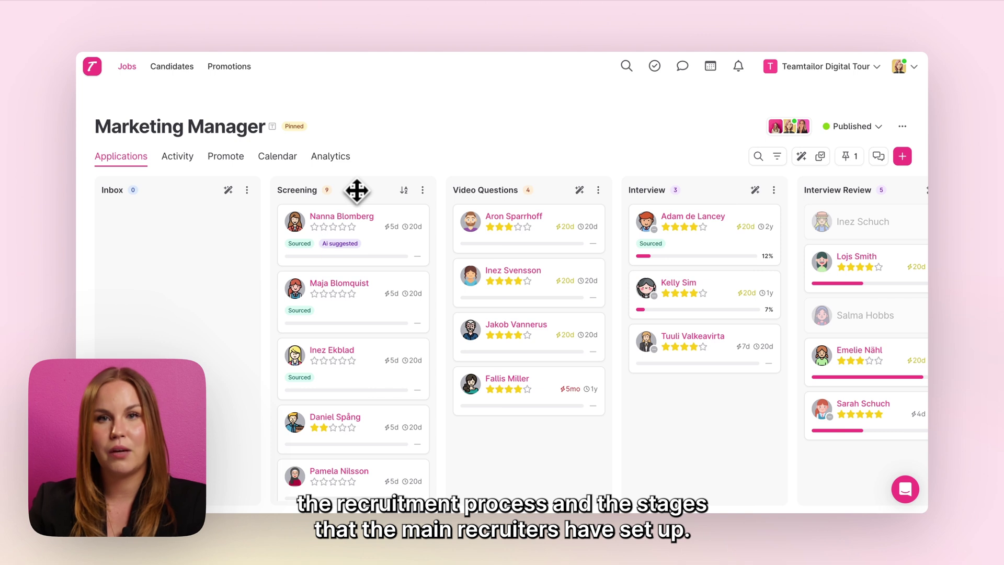
scroll(356, 192, right, 2)
scroll(355, 191, left, 2)
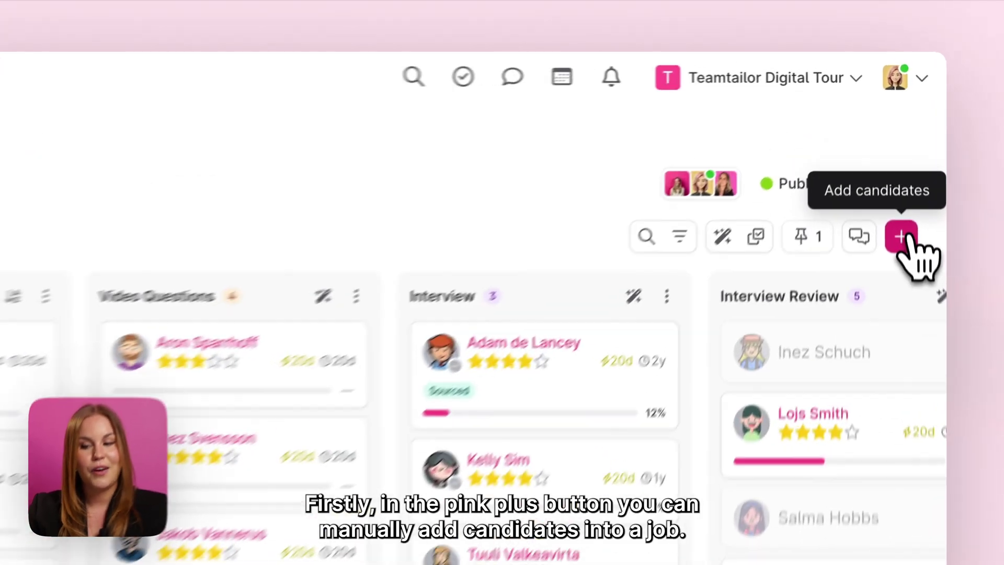
View the form for adding candidates to the Marketing Manager job and the job's team comments, closing each again.
click(908, 260)
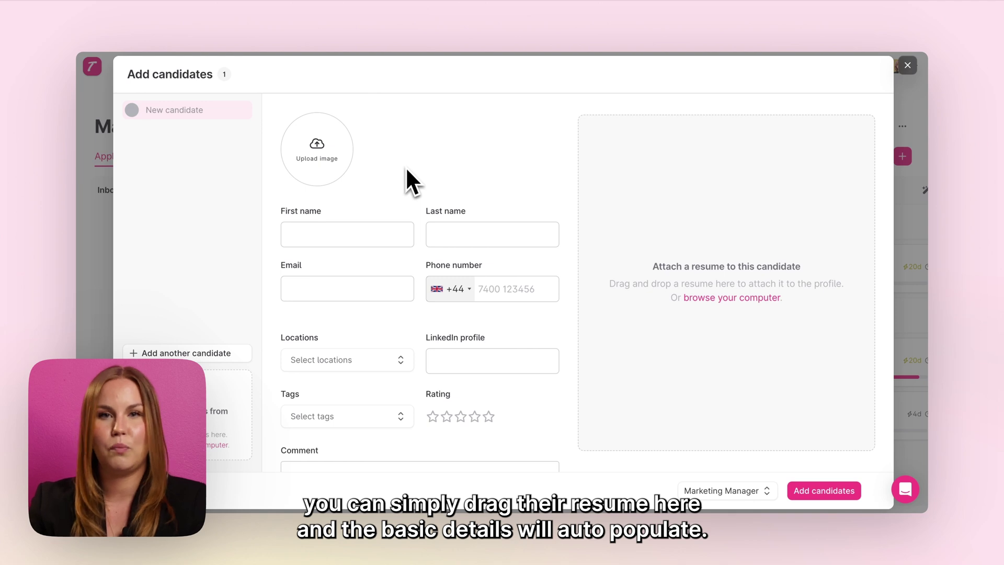
click(908, 65)
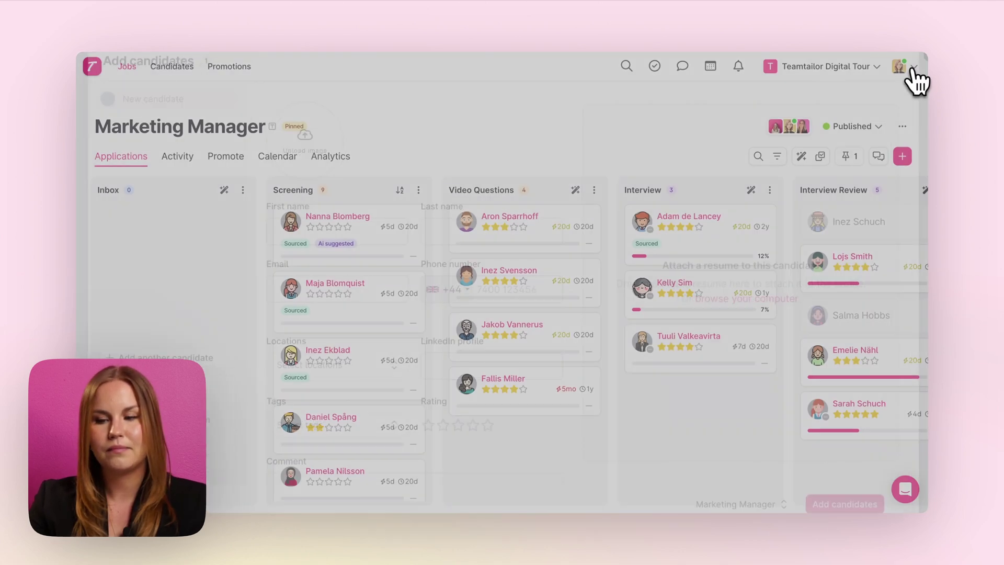
click(879, 156)
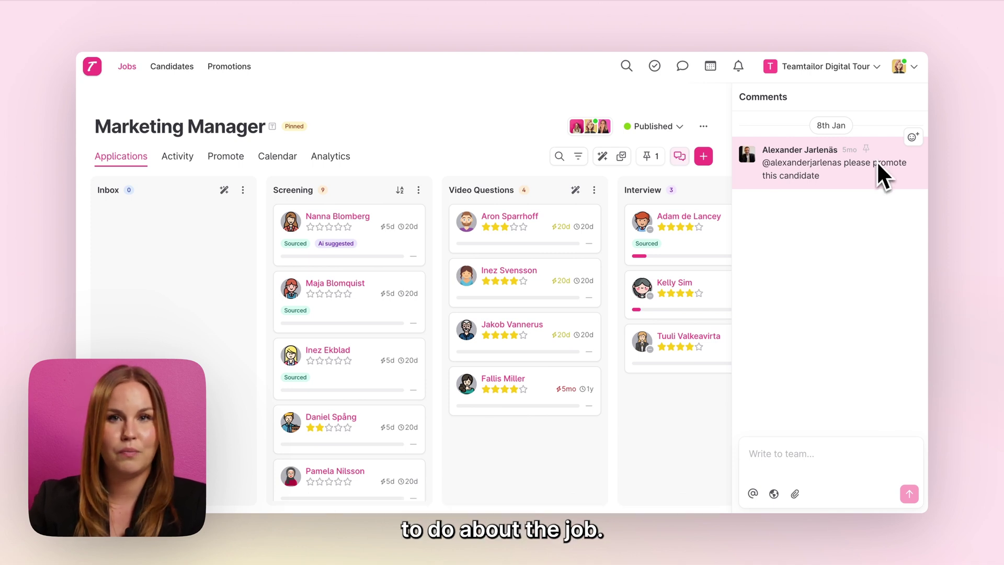
click(681, 156)
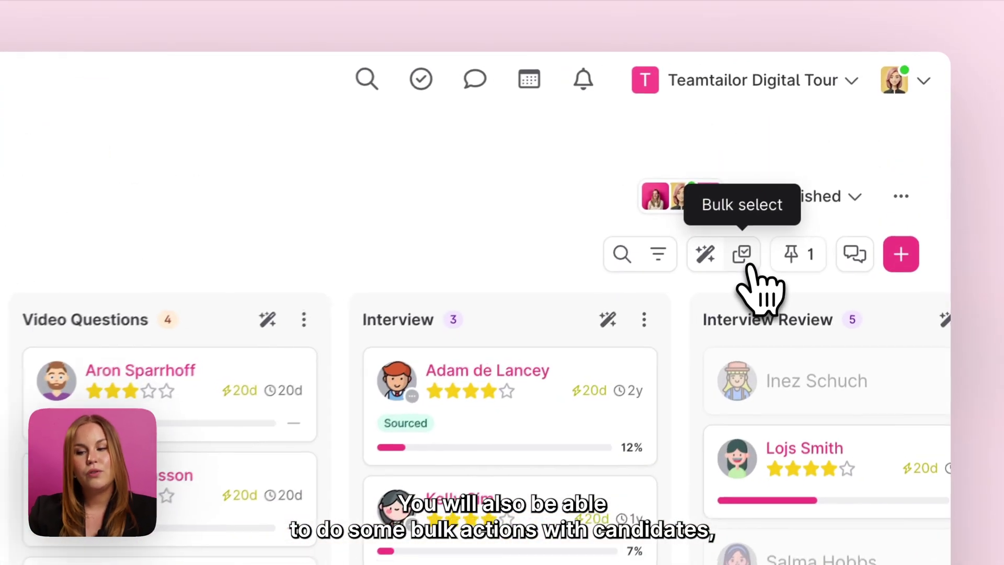
Switch bulk selection of candidates on and off, and view the triggers of the job's stages.
click(743, 270)
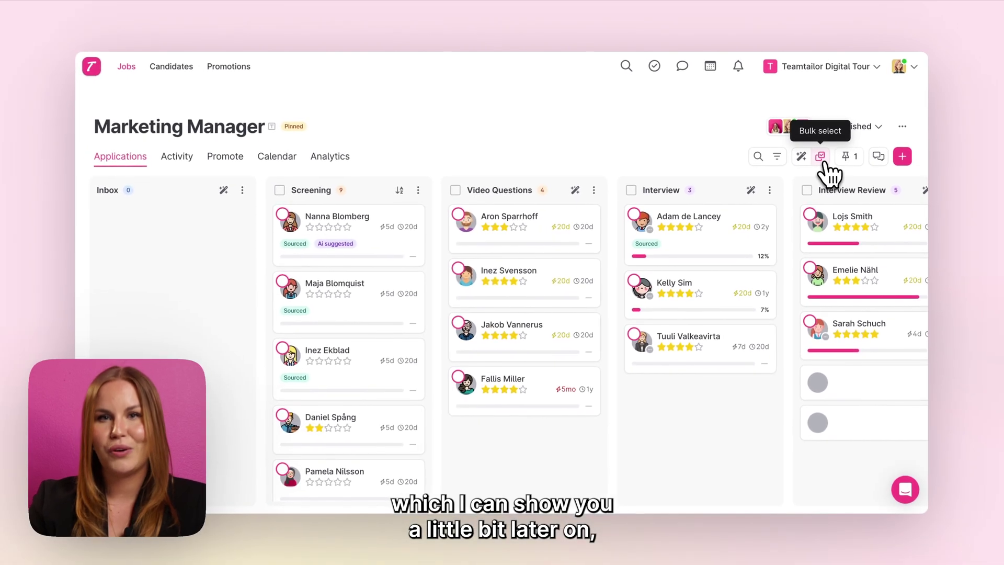
click(830, 173)
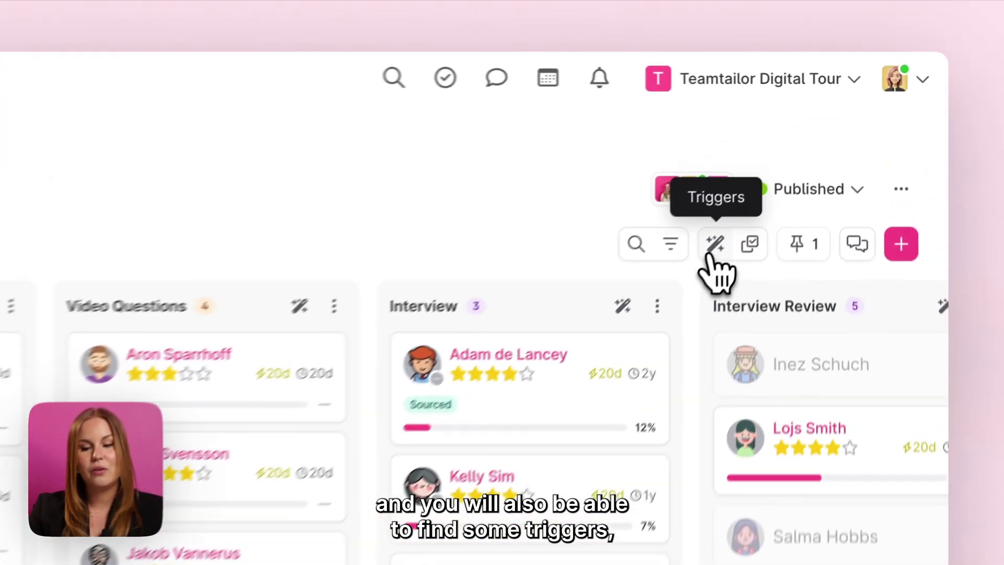
click(799, 159)
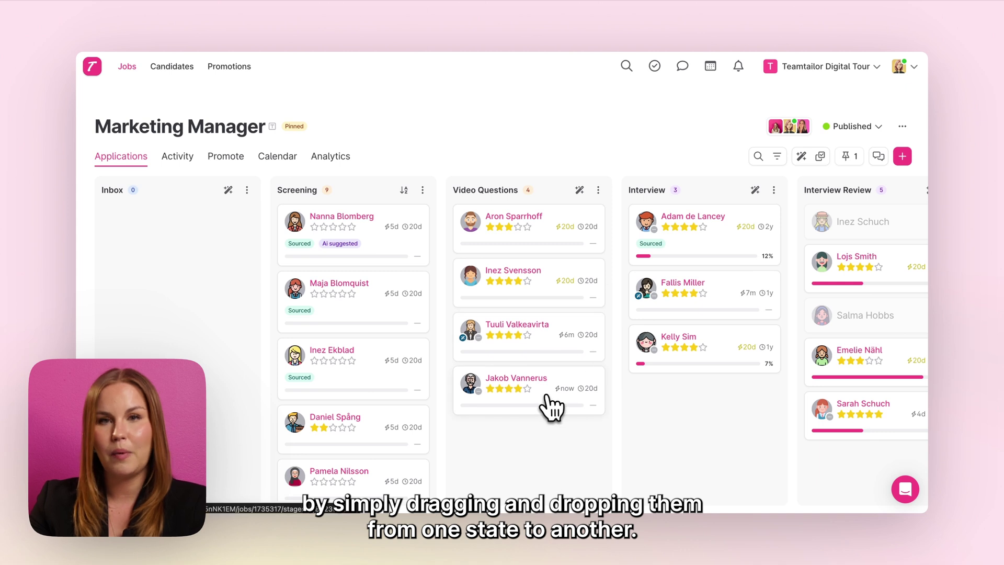
Move the last candidate in the Video Questions stage to the Interview stage.
drag(549, 405, 640, 411)
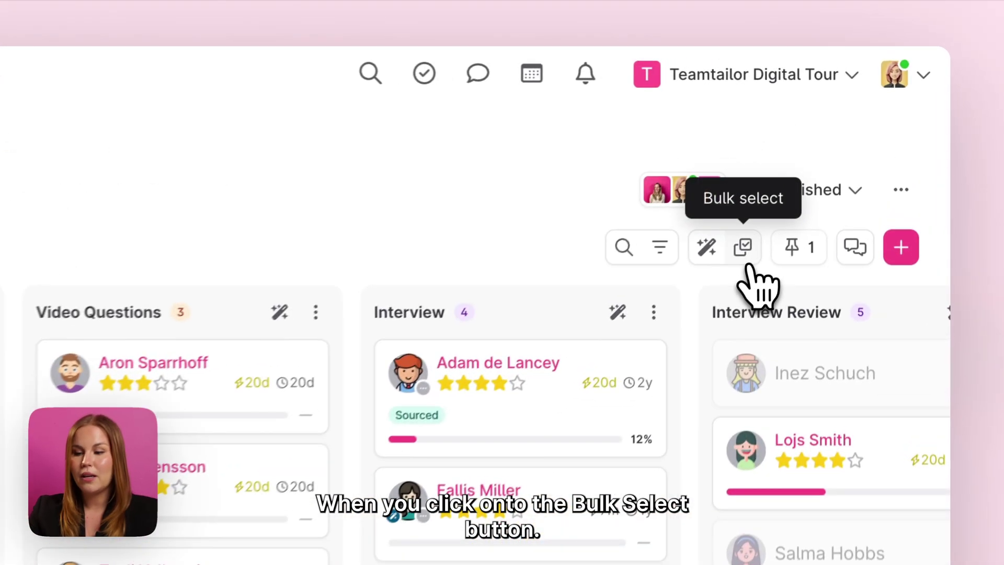
Bulk-select the first two Video Questions candidates and the whole Interview stage, and open the additional bulk actions.
click(820, 156)
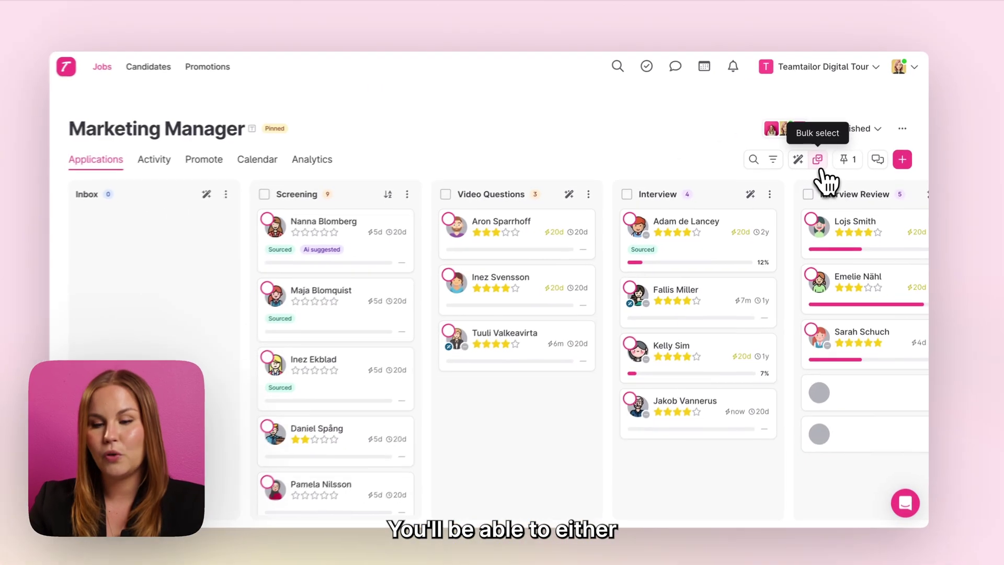
click(557, 239)
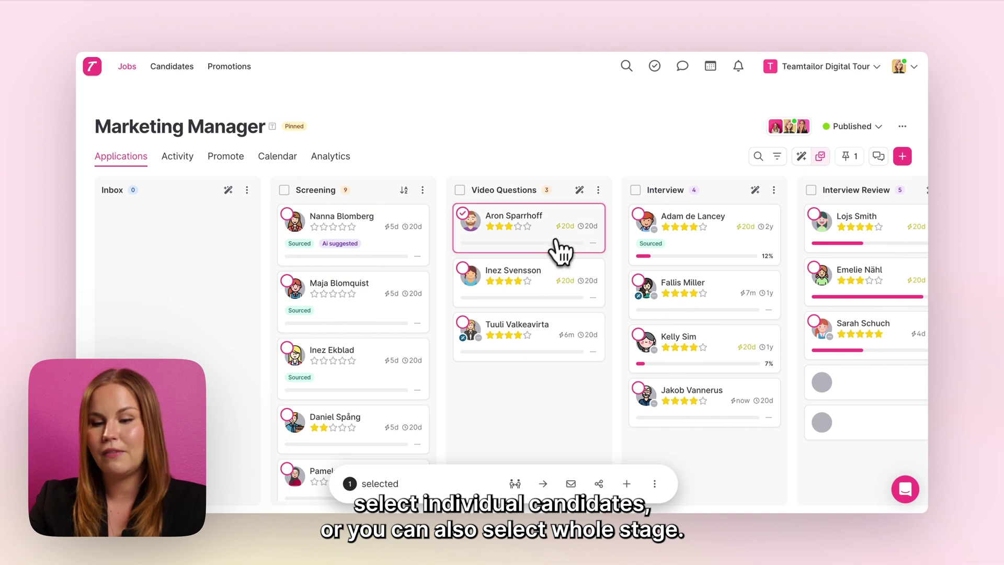
click(539, 278)
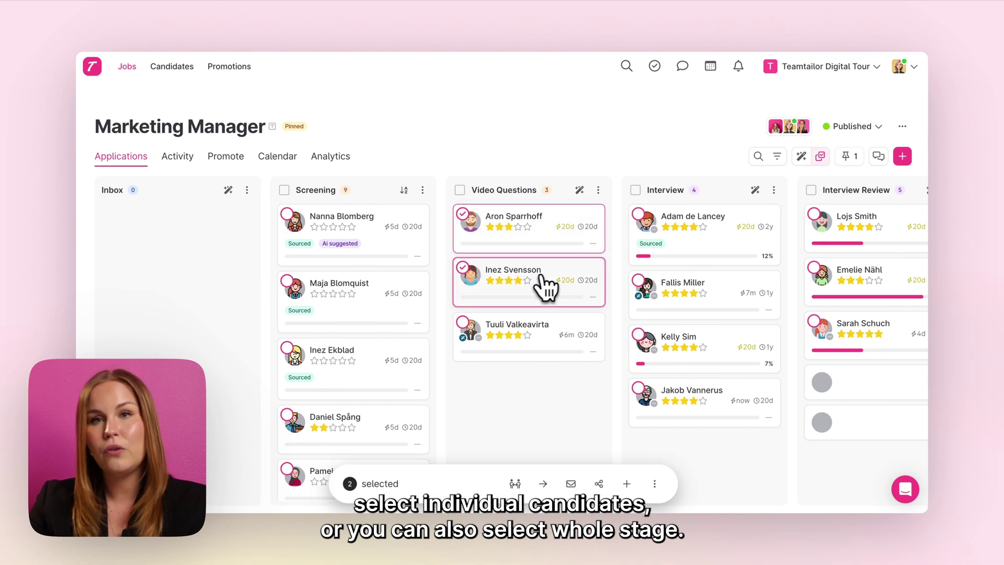
click(636, 189)
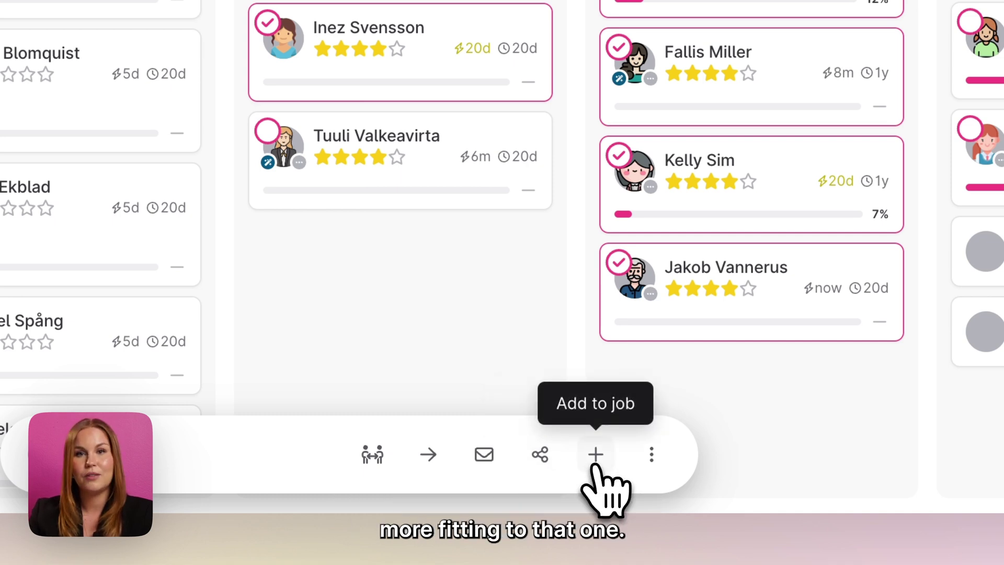
click(651, 454)
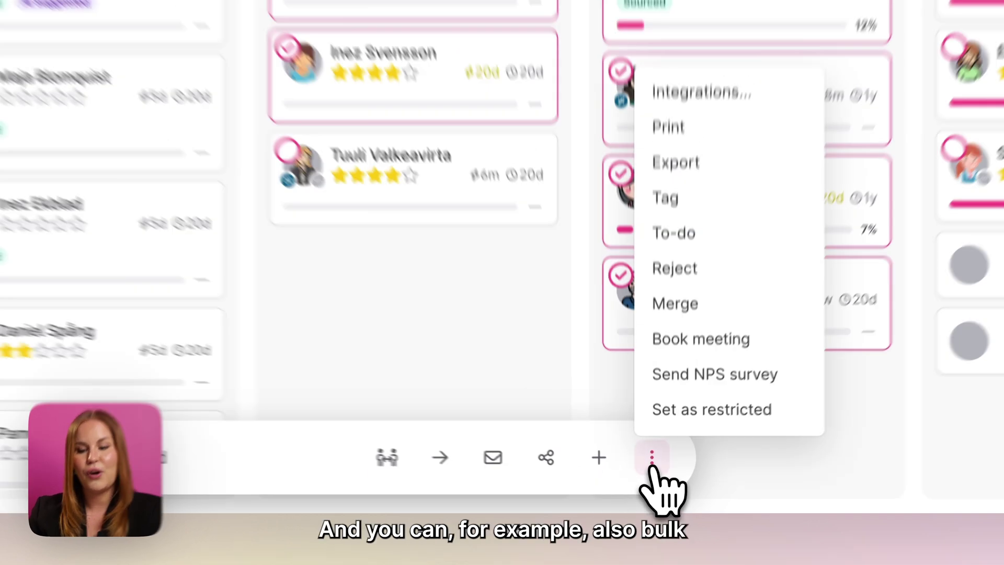
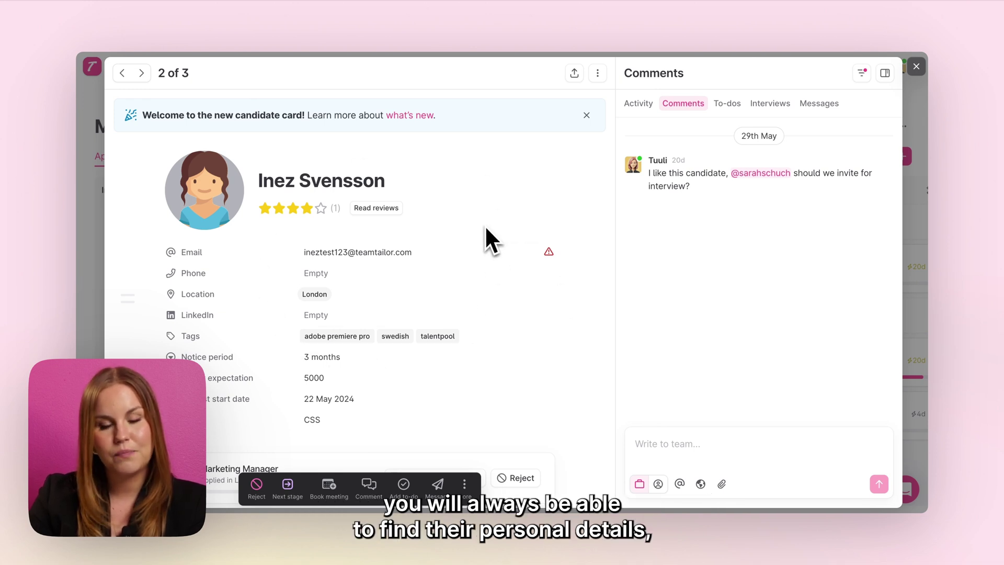
Review the candidate's personal details, answers to the application questions and submitted resume on the candidate card.
scroll(486, 228, down, 5)
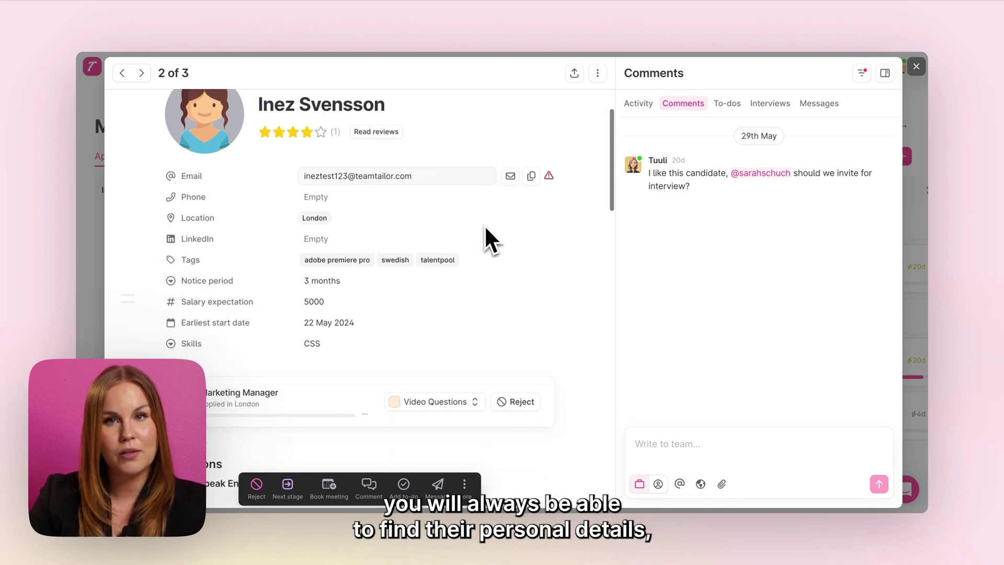
scroll(484, 225, down, 8)
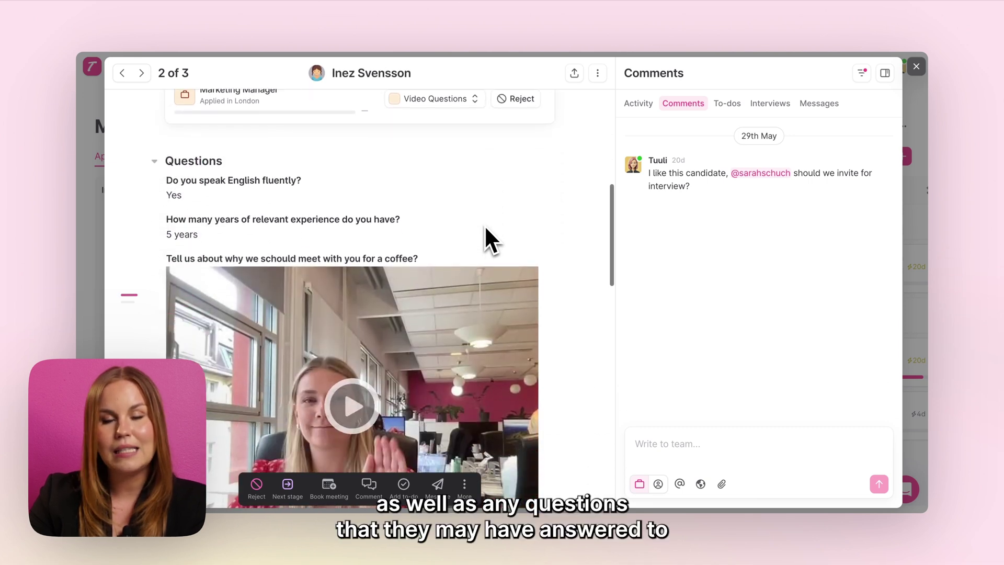
scroll(578, 234, down, 8)
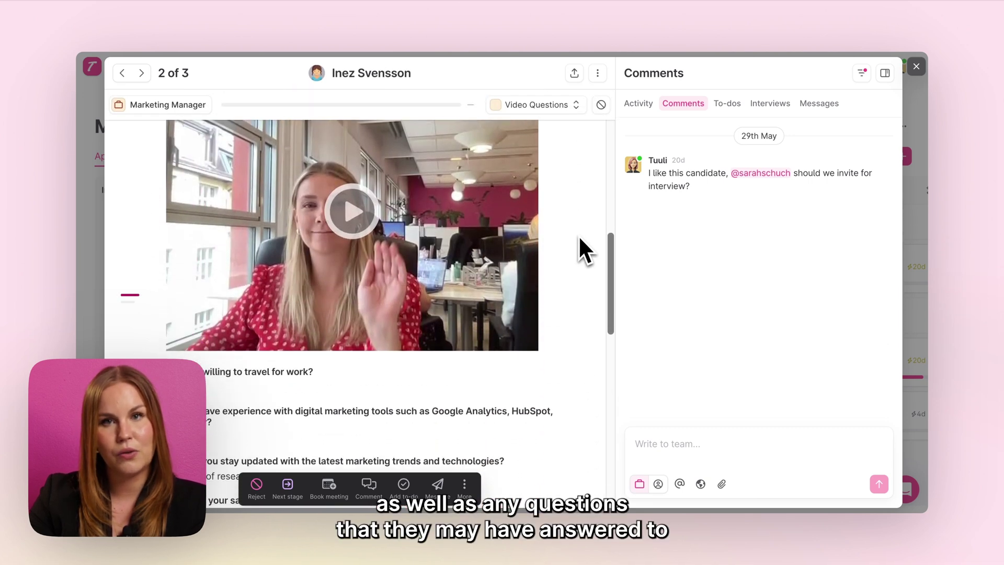
scroll(578, 234, down, 10)
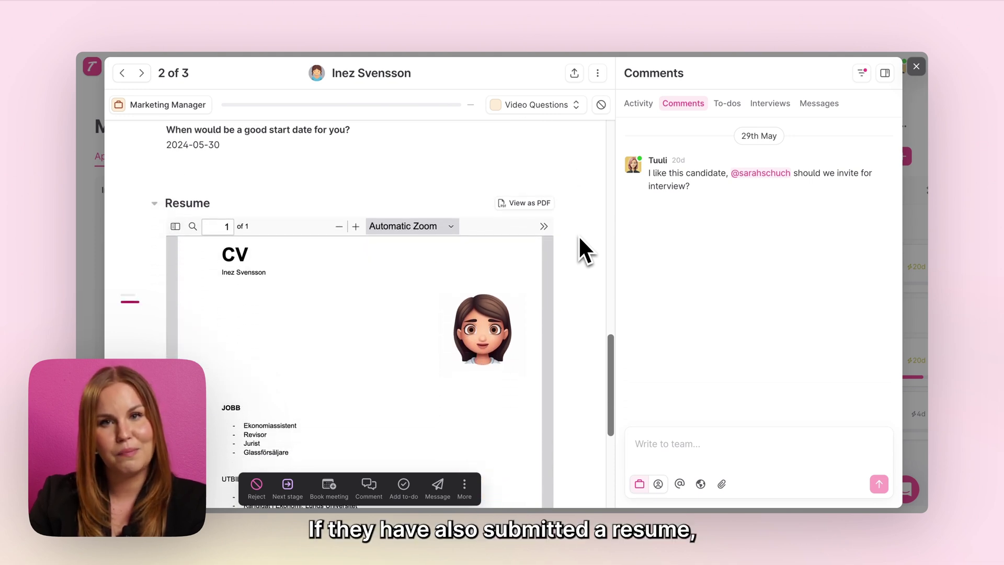
scroll(578, 235, down, 2)
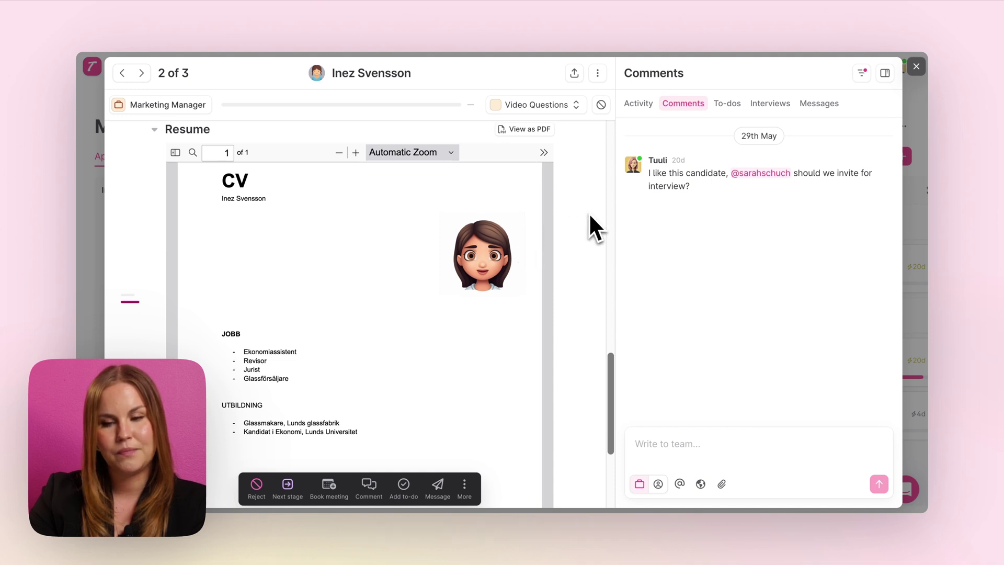
scroll(589, 224, up, 12)
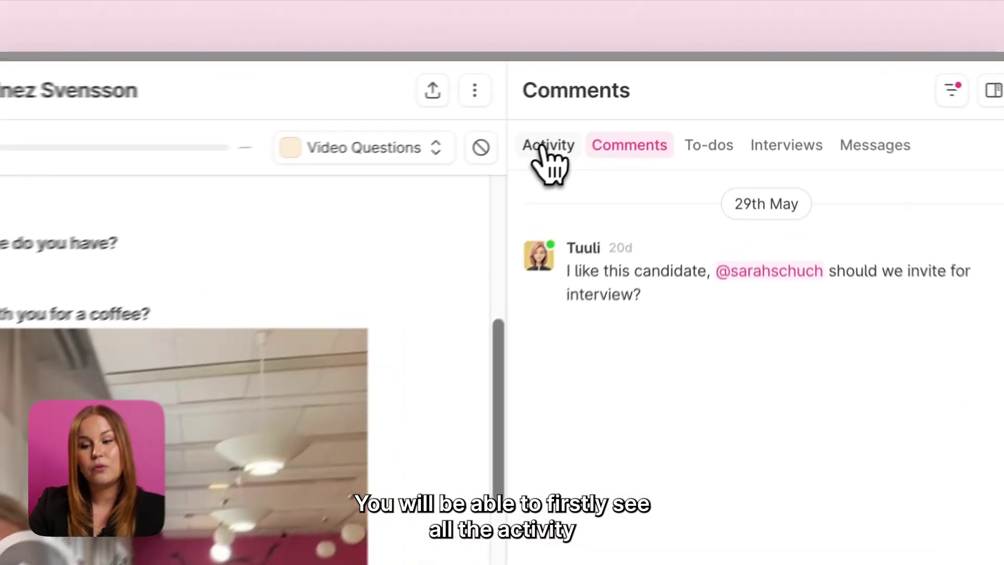
View the candidate's activity log, return to the team comments, and check the comment filter.
click(636, 105)
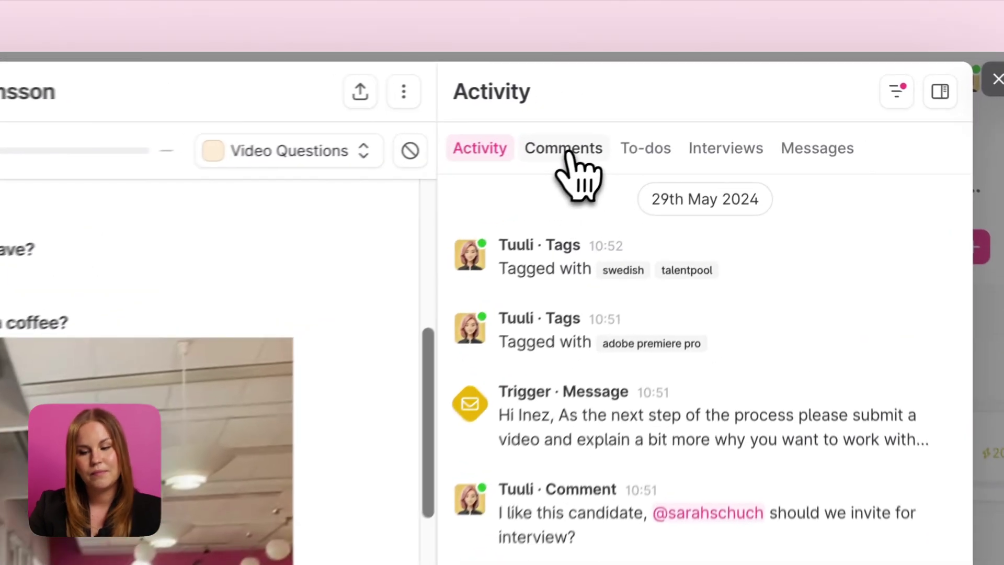
click(683, 103)
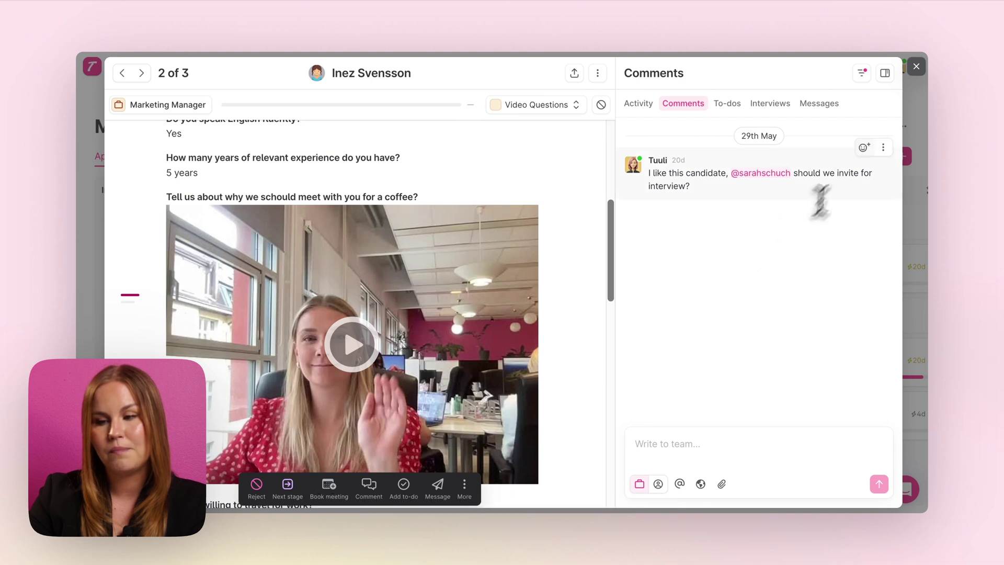
click(862, 73)
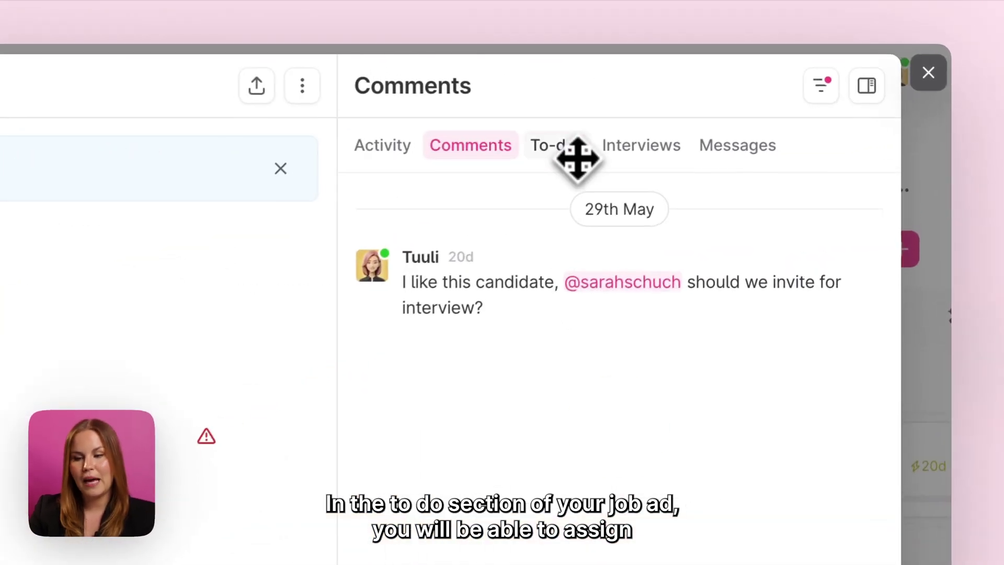
Start a to-do titled "Invite for interview" for the candidate, leaving its description empty.
click(727, 103)
click(623, 510)
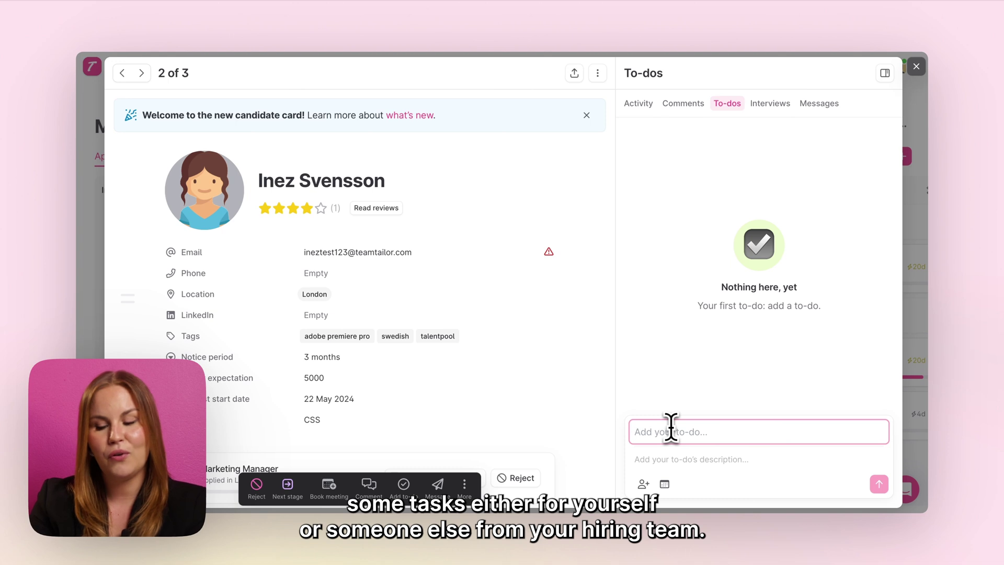
text(Invite for interview)
click(712, 459)
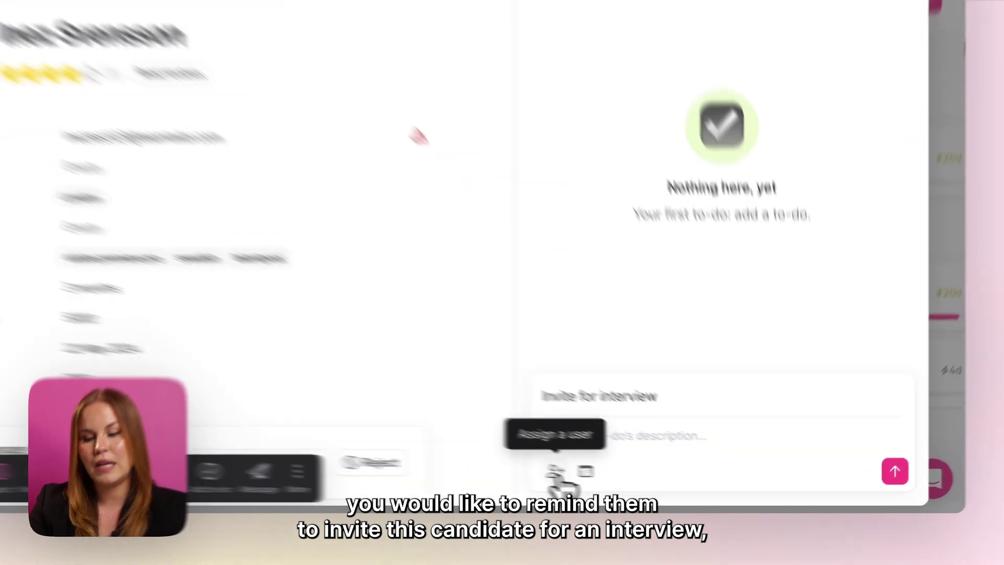
Assign the to-do to the last suggested employee with a due date of tomorrow, and submit it.
click(644, 484)
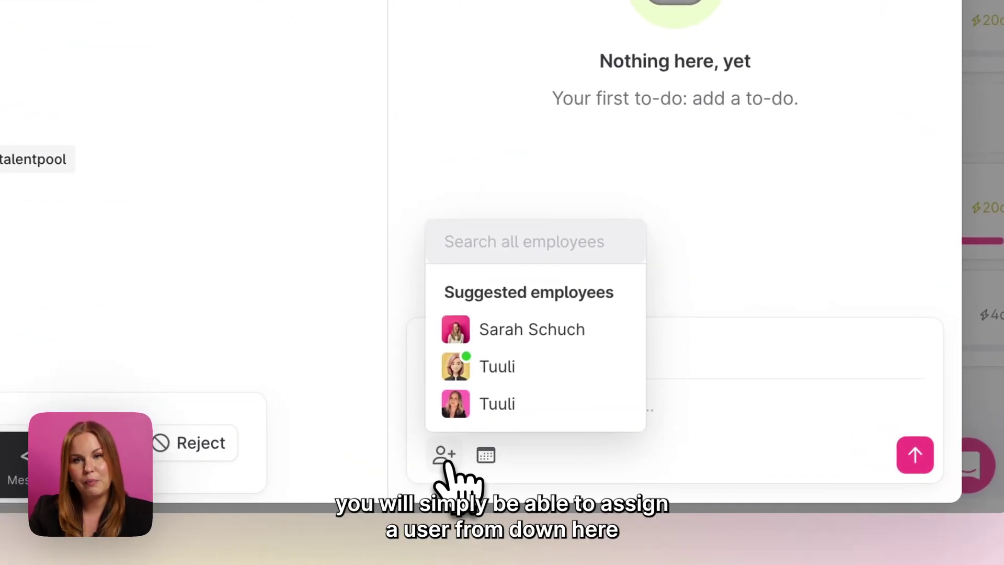
click(520, 418)
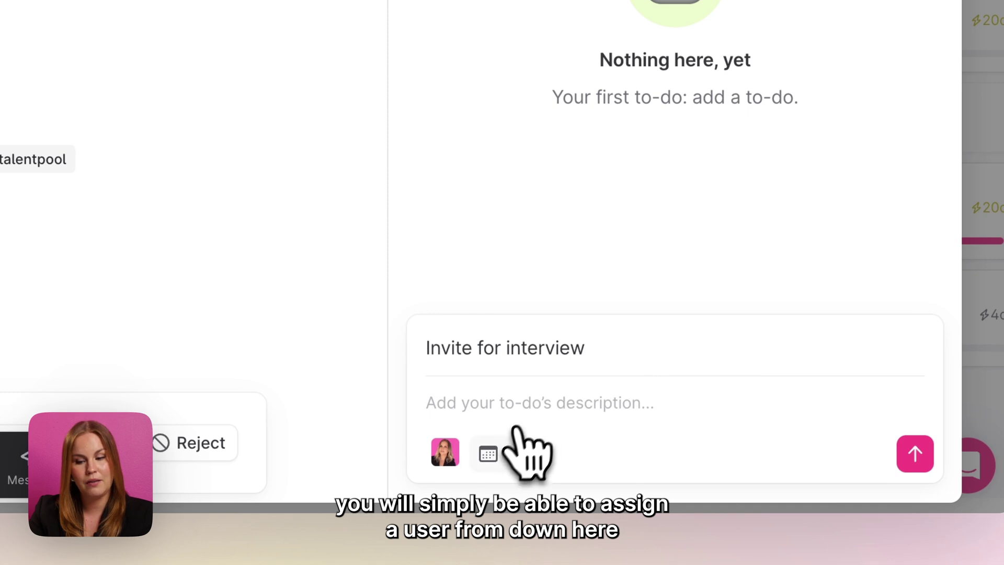
click(487, 454)
click(632, 306)
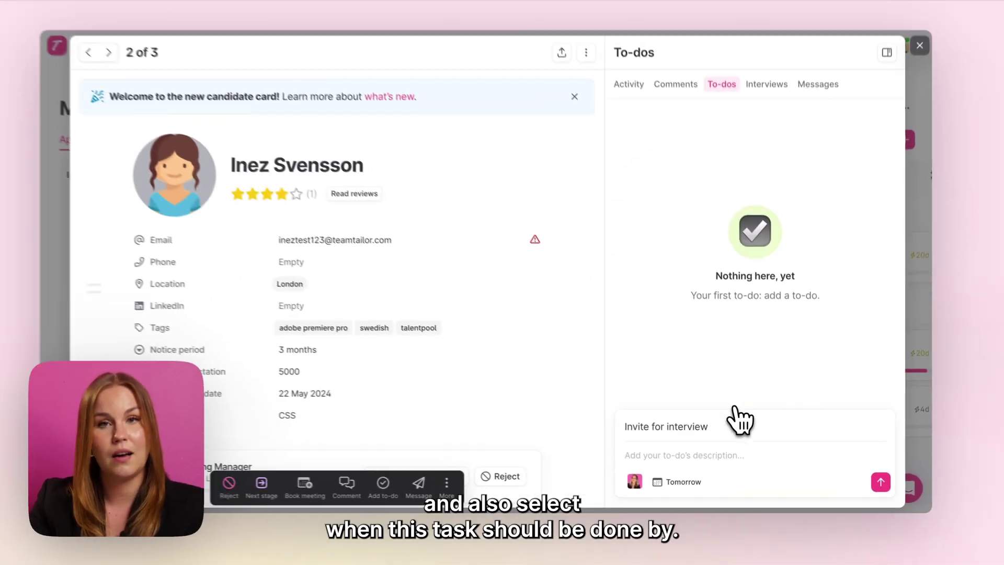
click(869, 479)
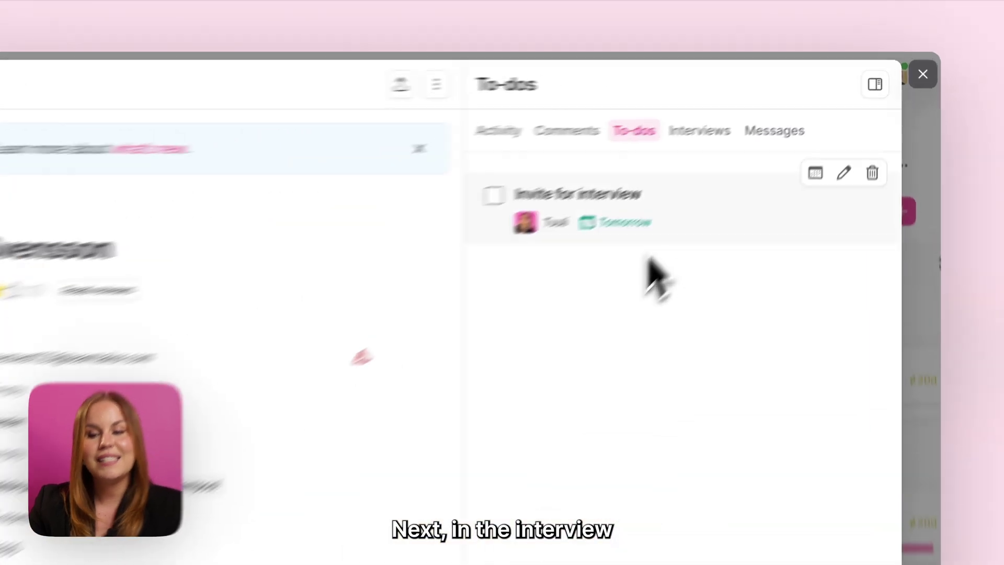
Examine the Interview 1 feedback form for the candidate, including its guidance, questions and competency ratings.
click(770, 103)
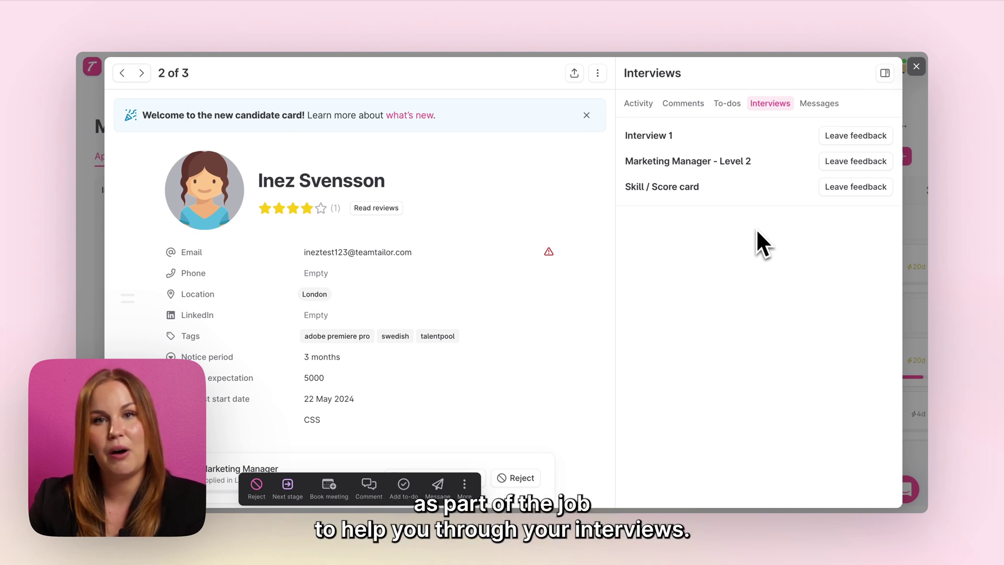
click(844, 141)
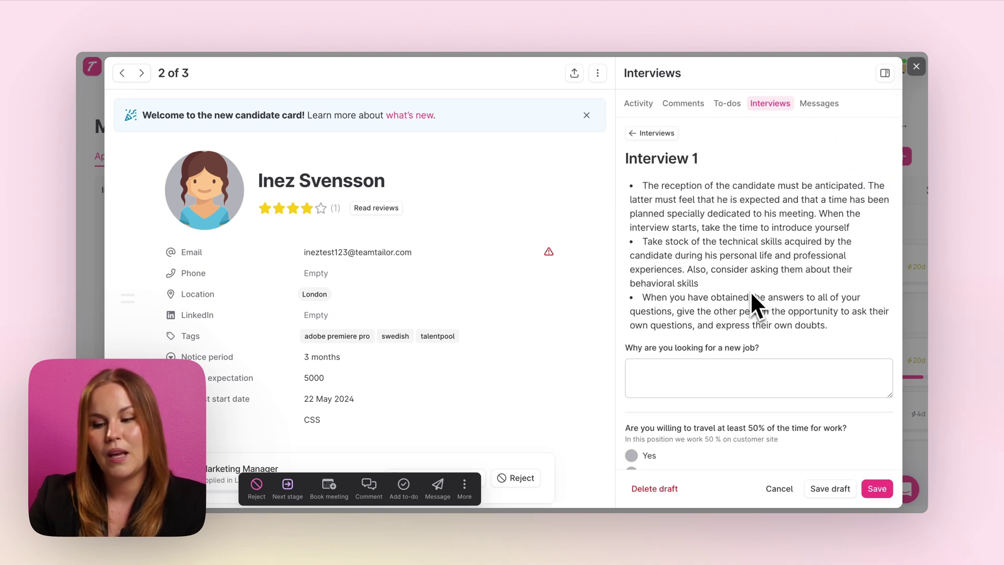
scroll(751, 297, down, 3)
click(695, 266)
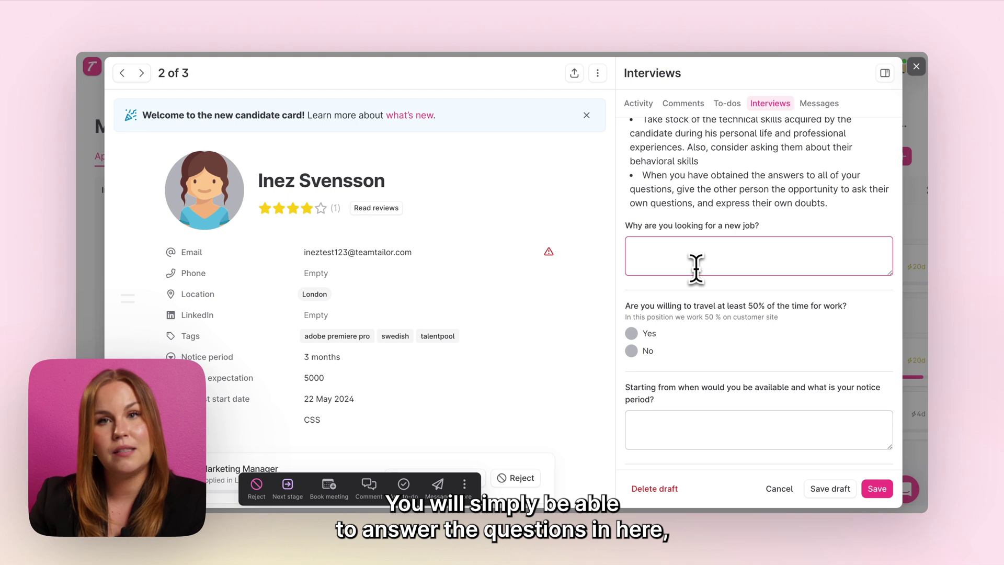
scroll(696, 268, down, 10)
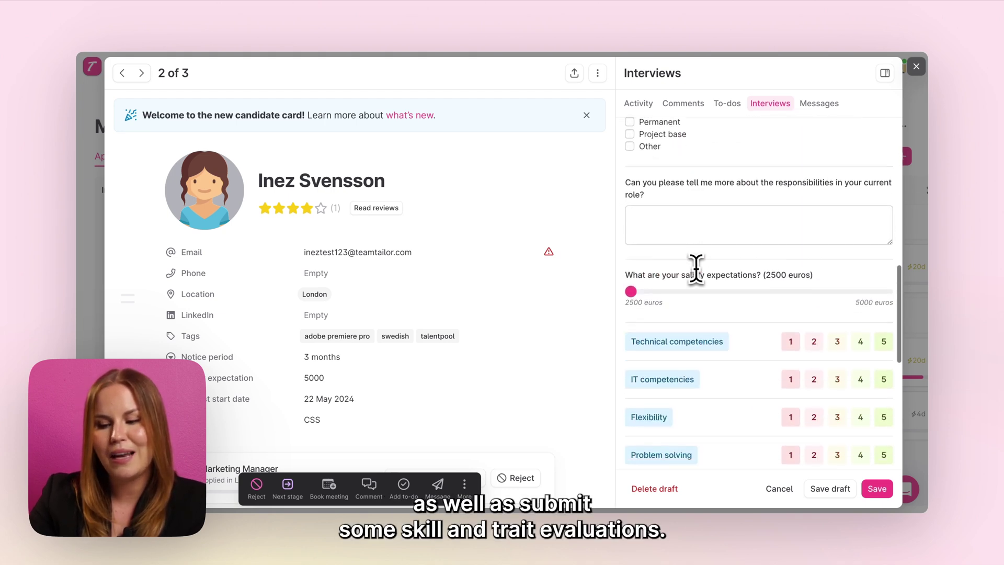
scroll(697, 268, down, 4)
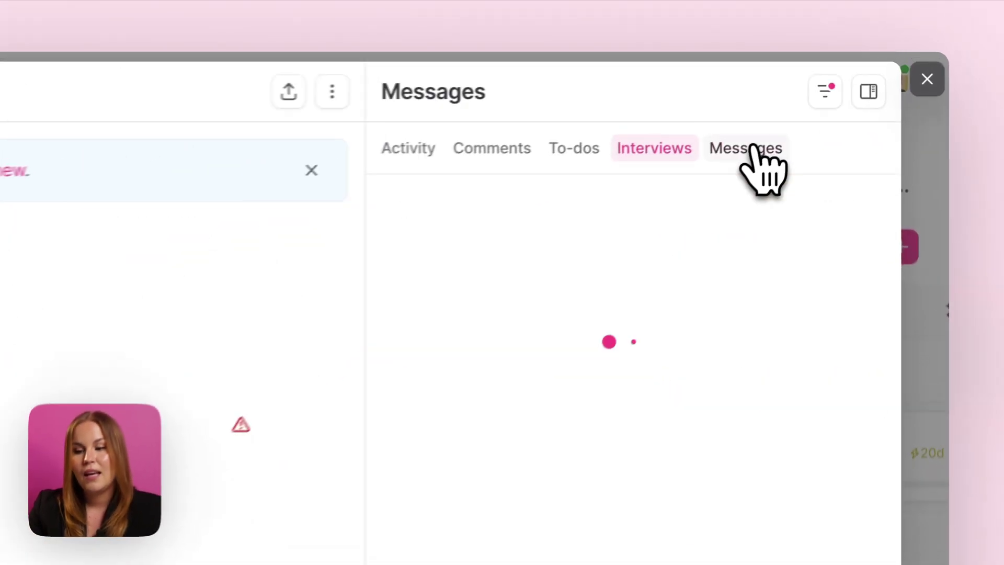
View the messages sent to the candidate and the additional candidate actions, closing the list of actions again.
click(753, 148)
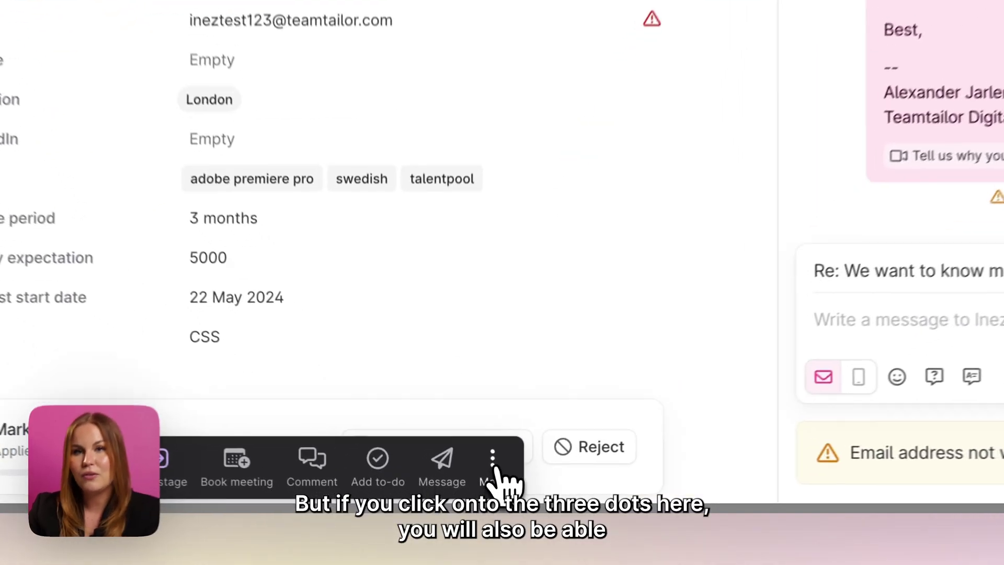
click(465, 485)
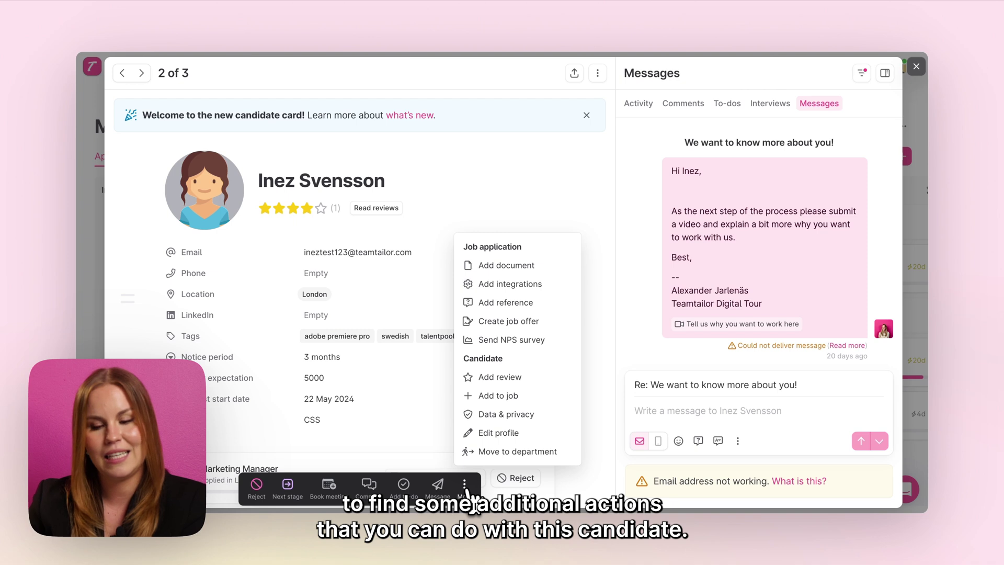
click(465, 487)
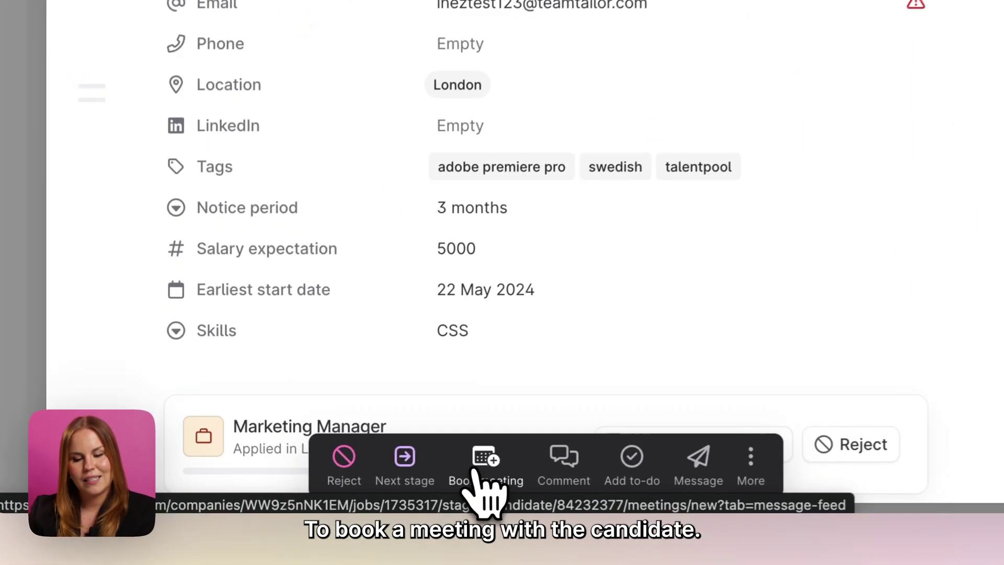
Start booking a meeting with the candidate and apply the "Default reply - Marketing" message template.
click(328, 488)
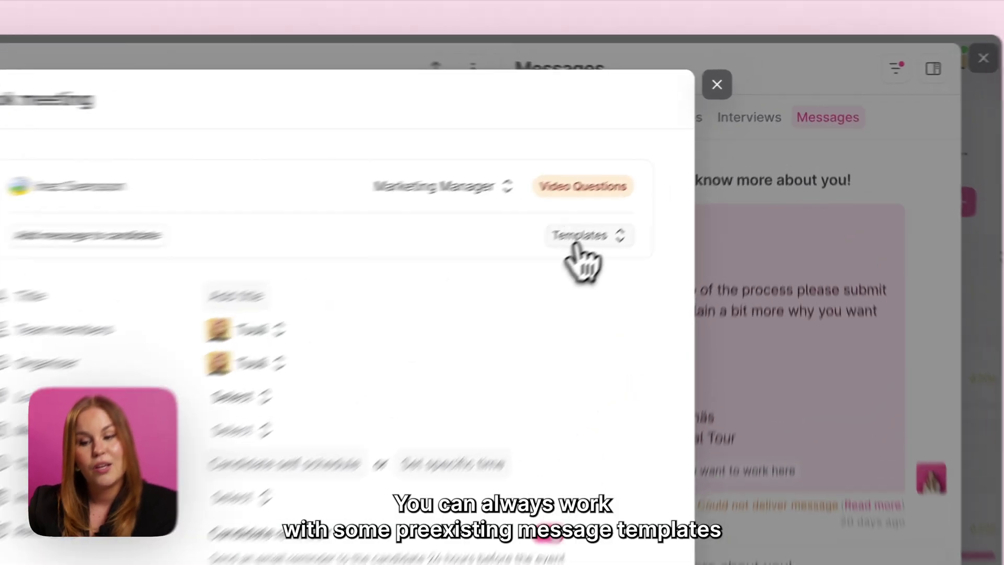
click(665, 177)
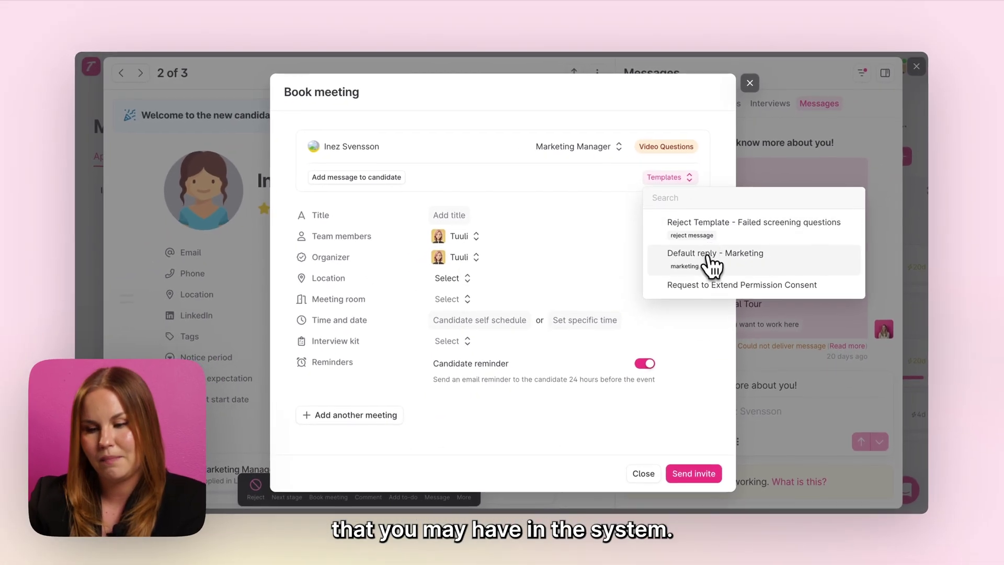
click(709, 257)
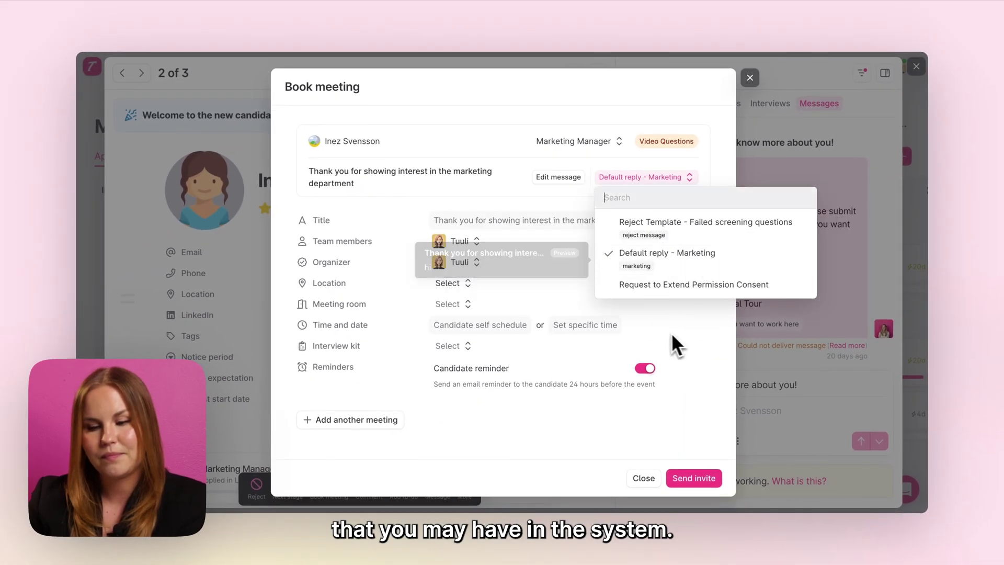
click(671, 332)
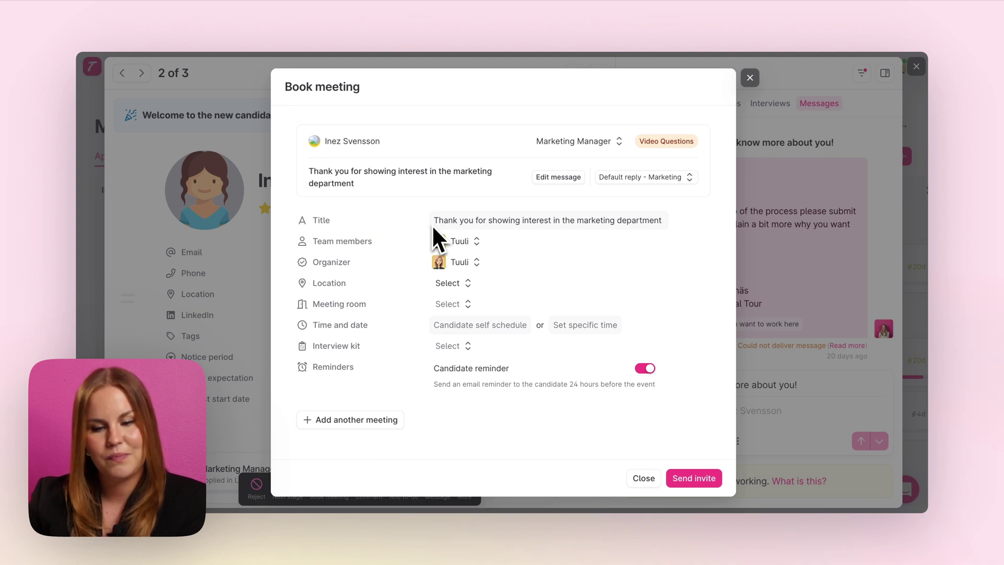
Check the selectable team members for the meeting, and set its location to Video Meeting (Teamtailor).
click(459, 252)
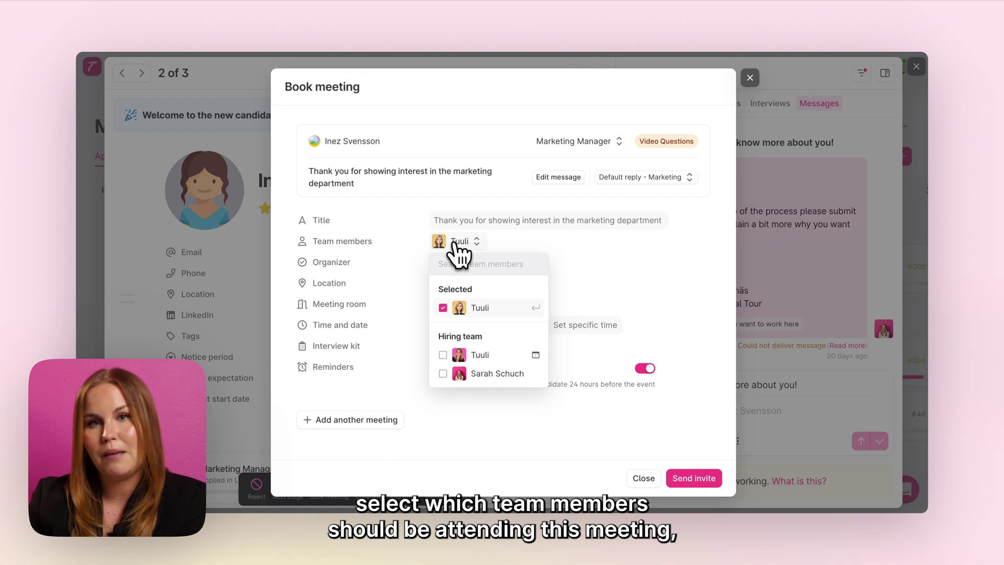
click(582, 255)
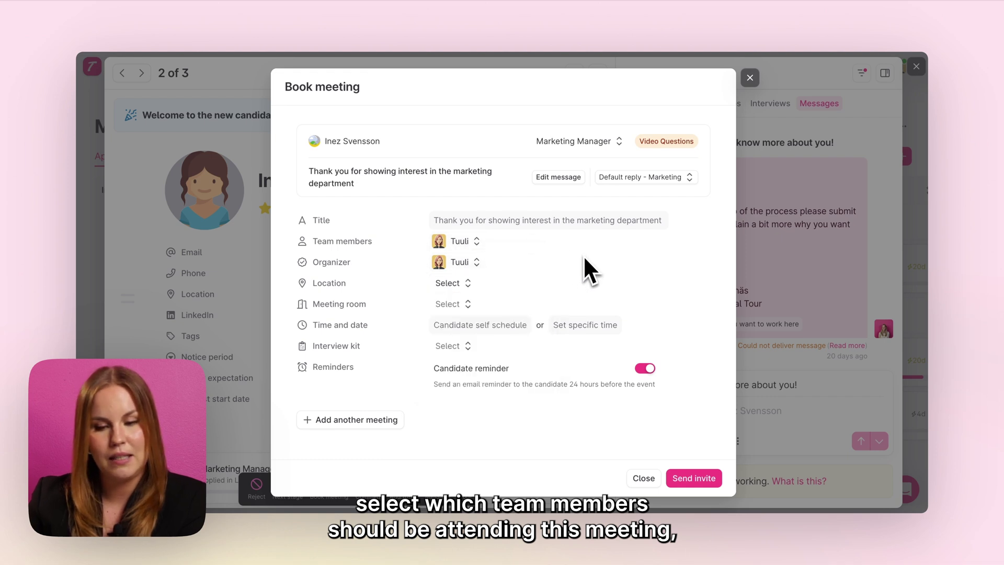
click(450, 283)
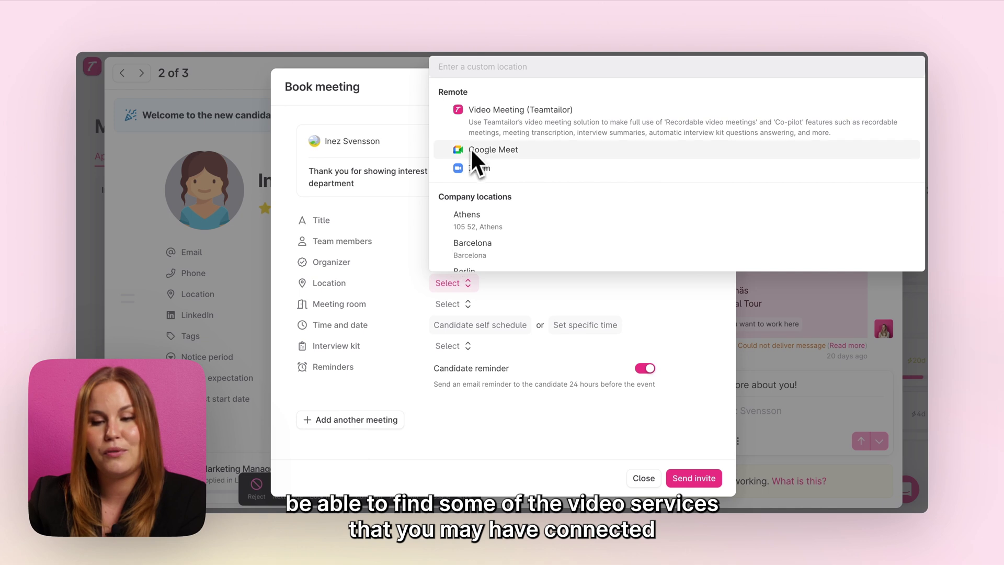
click(490, 125)
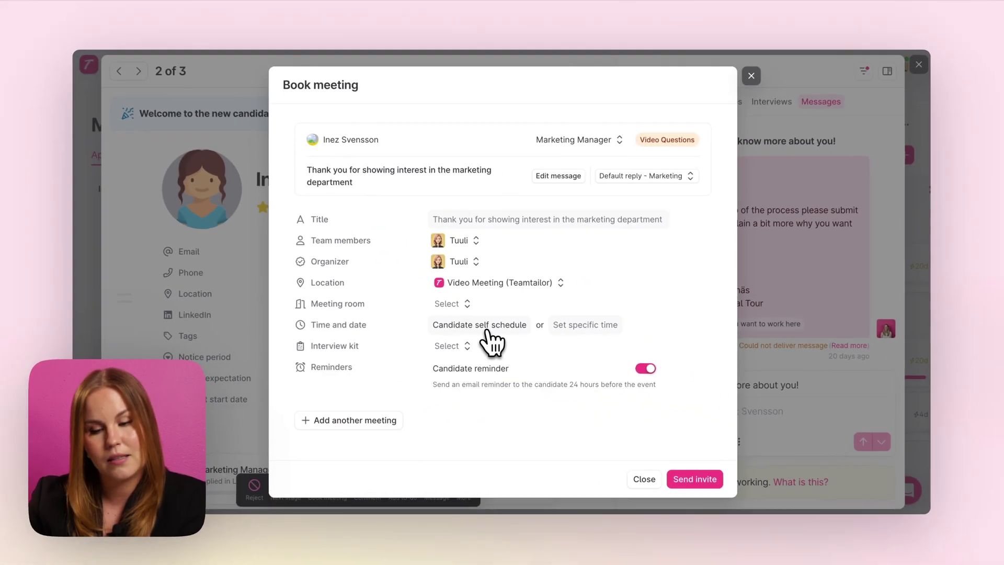
Let the candidate self-schedule the meeting, and in the calendar view use Custom mode with a 30-minute duration.
click(490, 341)
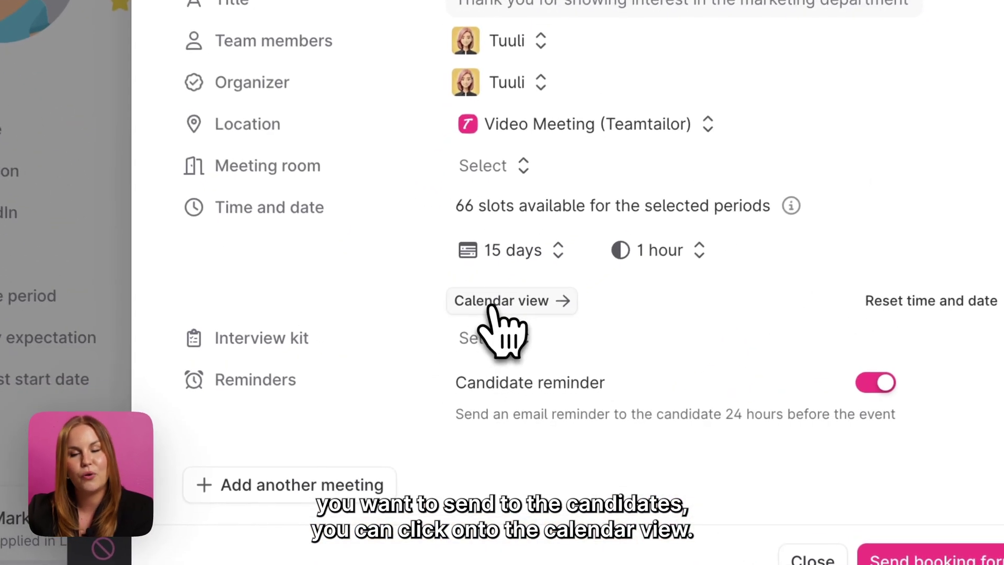
click(493, 306)
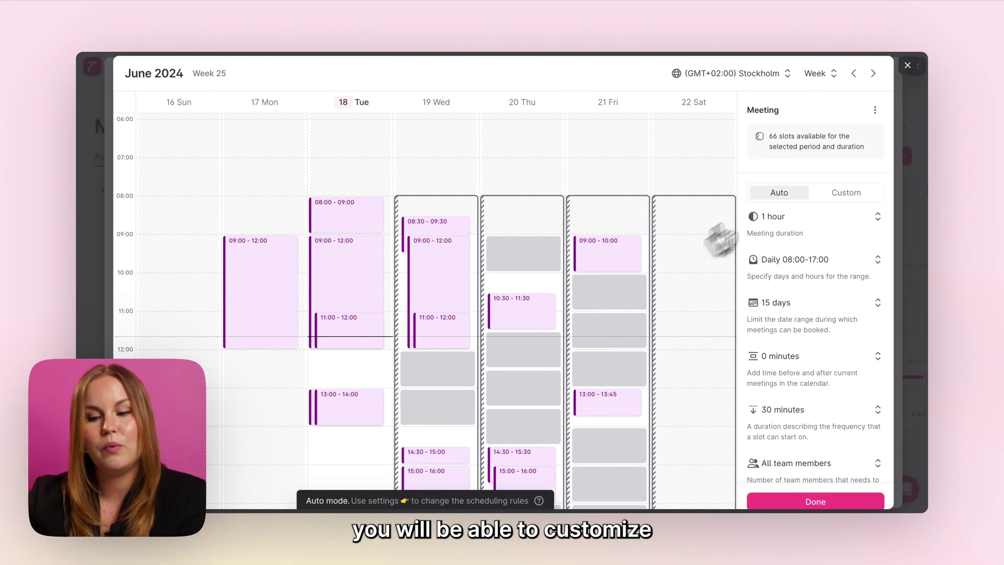
click(840, 192)
click(822, 216)
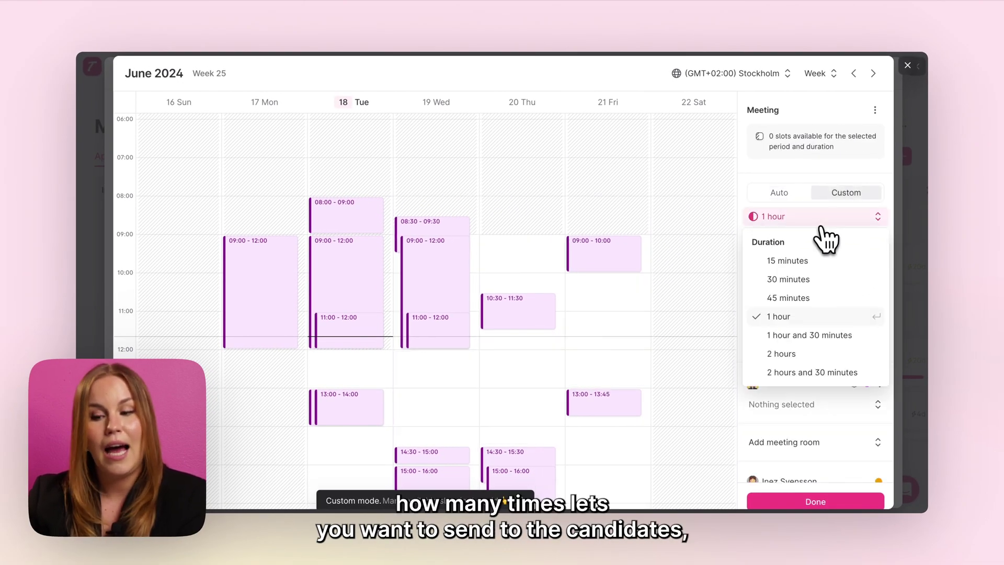
click(788, 279)
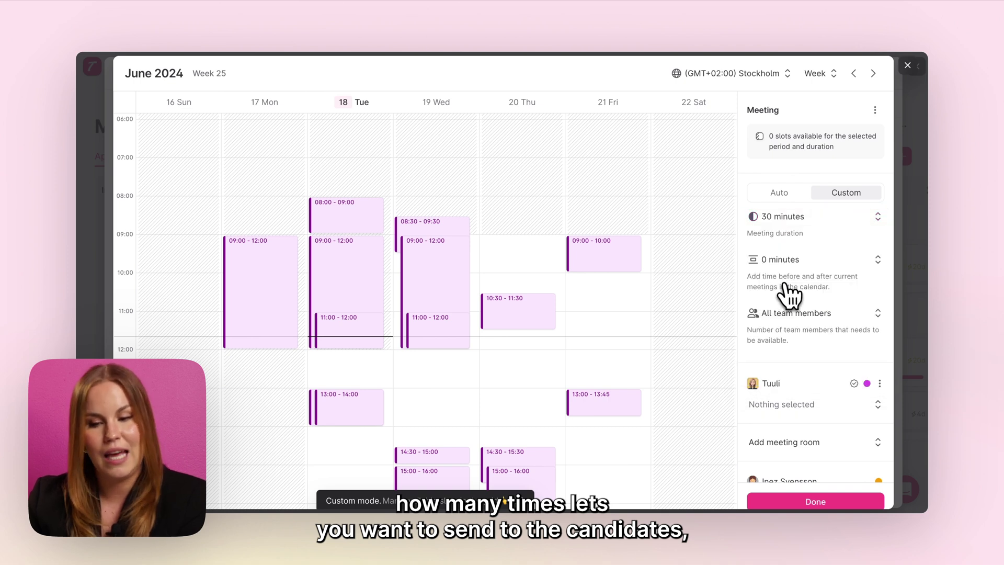
Offer the candidate three meeting slots on Friday, Jun 21: 10:00-10:30, 10:30-11:00 and 12:00-12:30, and confirm the selected times.
click(602, 285)
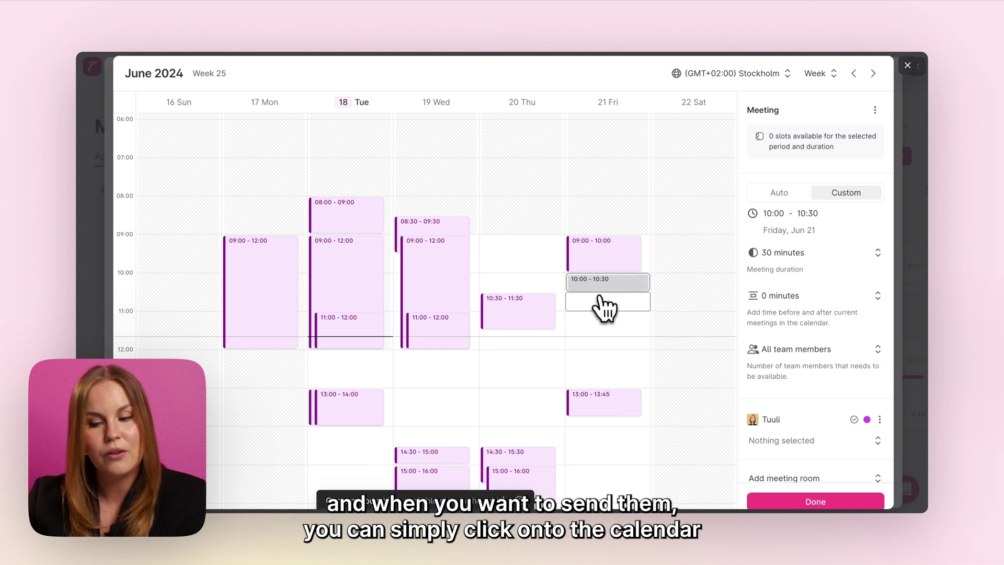
click(602, 302)
click(606, 366)
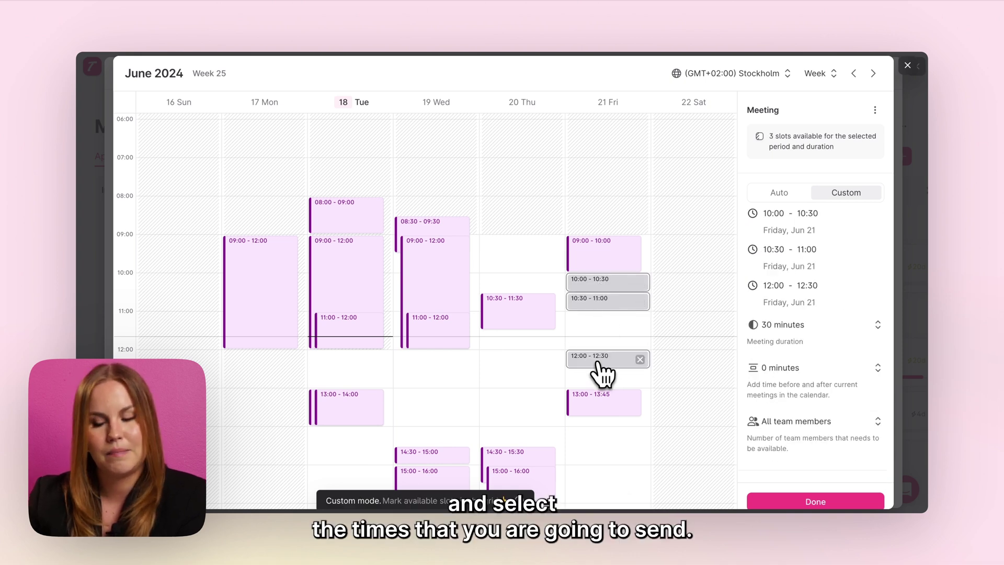
click(784, 504)
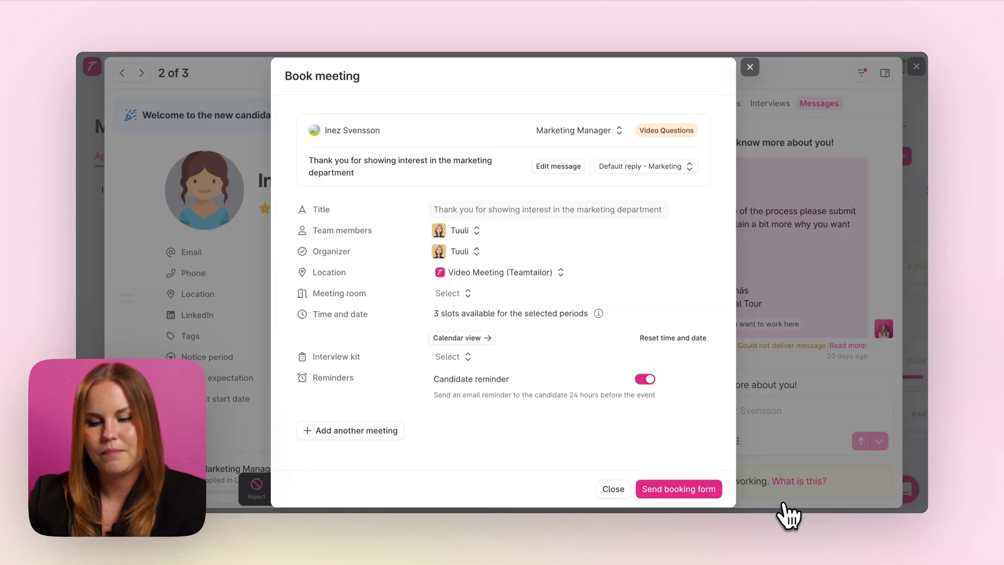
Link the Interview 1 kit to the meeting and send the booking form to the candidate, closing the meeting summary.
click(467, 359)
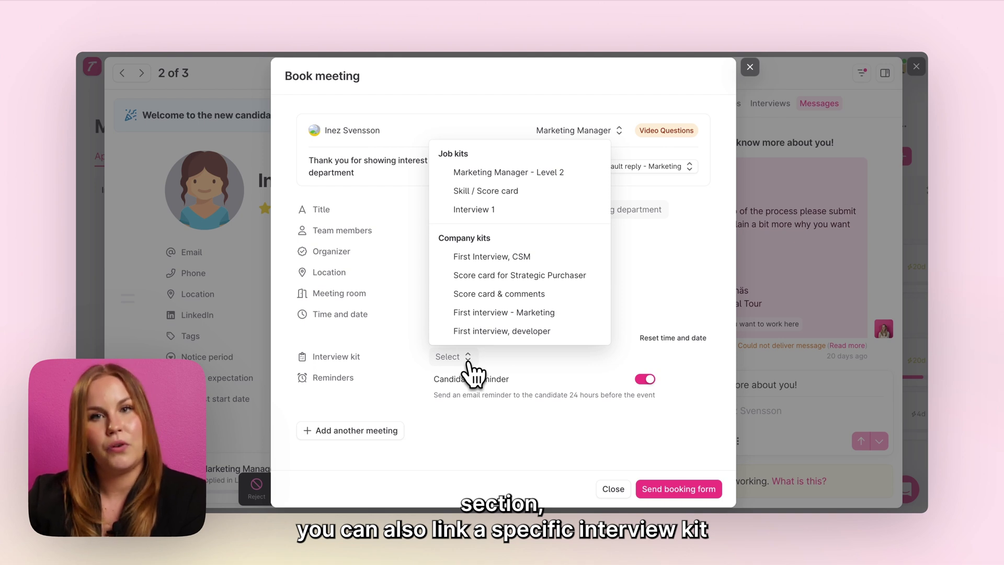
click(496, 211)
scroll(581, 335, down, 1)
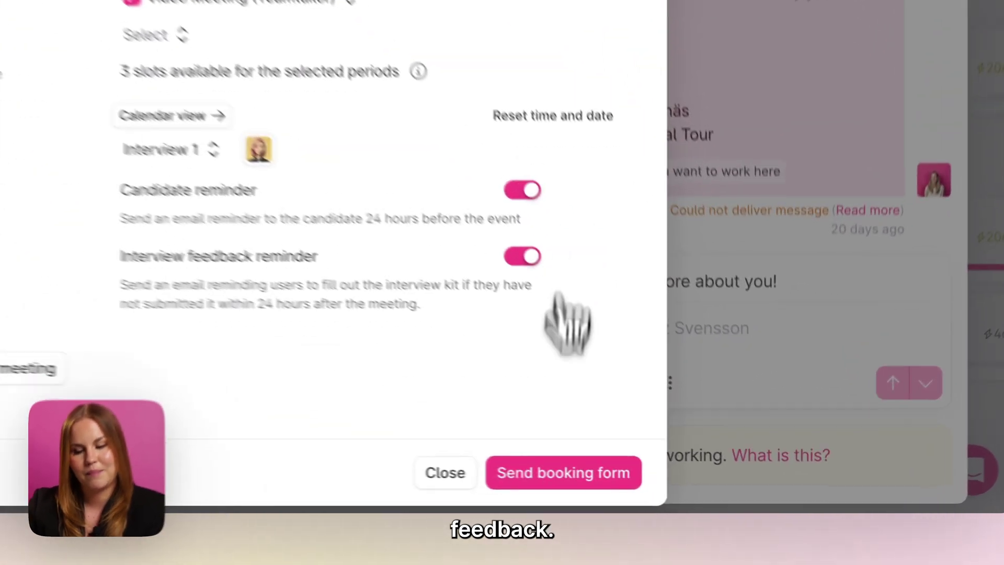
click(679, 491)
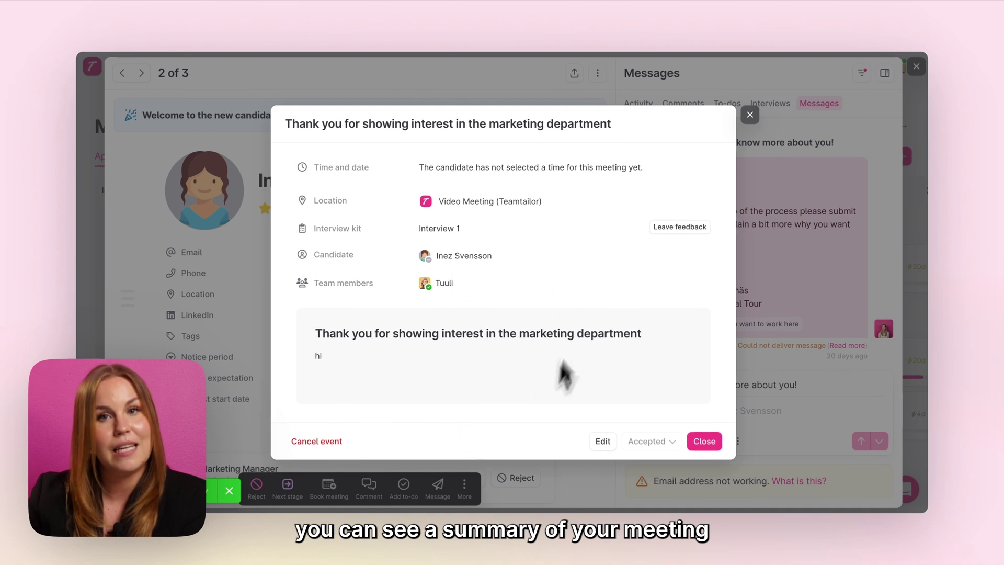
click(706, 442)
Start rejecting the candidate for Marketing Manager and check the available reject reasons, keeping "Not a fit".
scroll(587, 386, down, 3)
scroll(501, 330, down, 2)
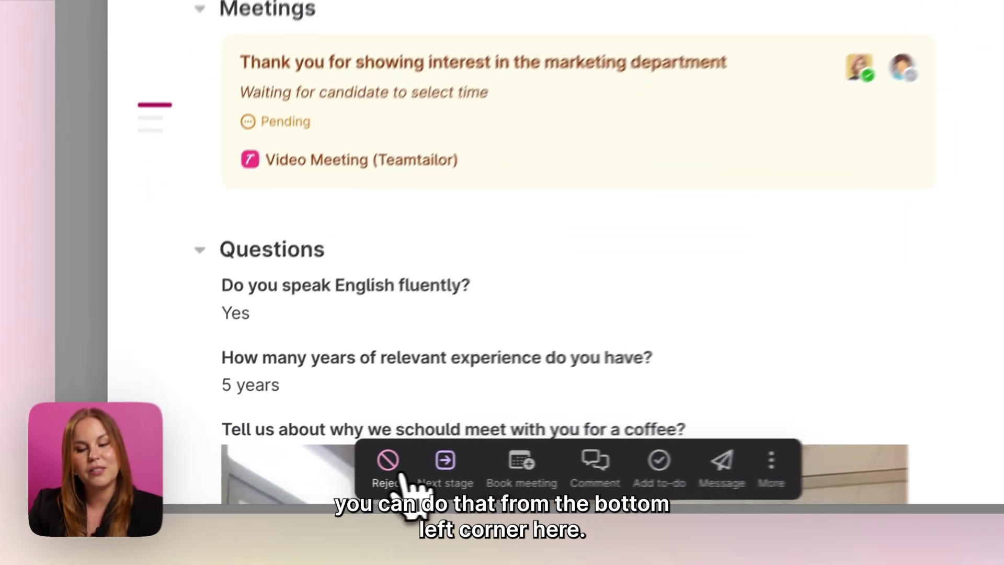
click(393, 464)
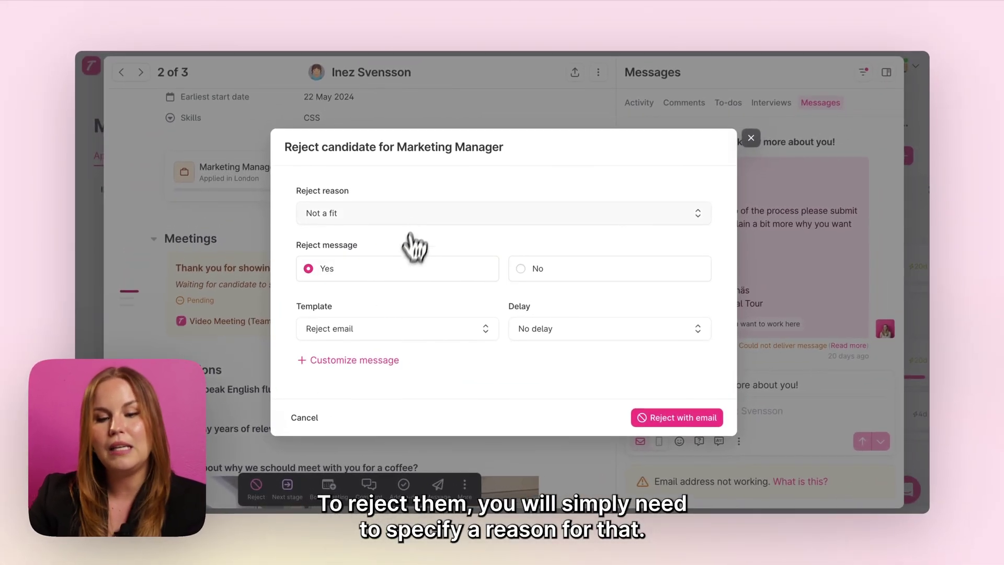
click(417, 216)
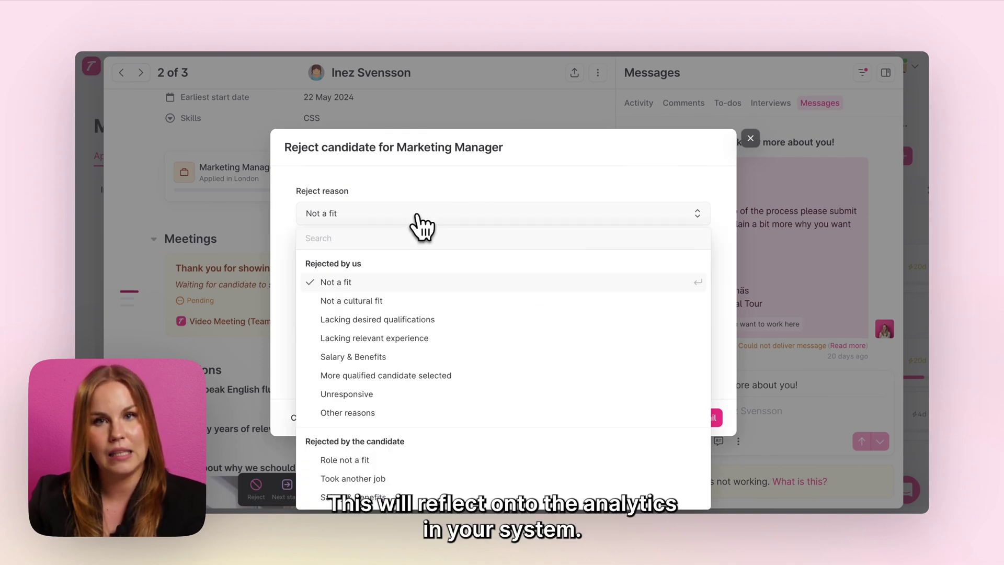
click(417, 214)
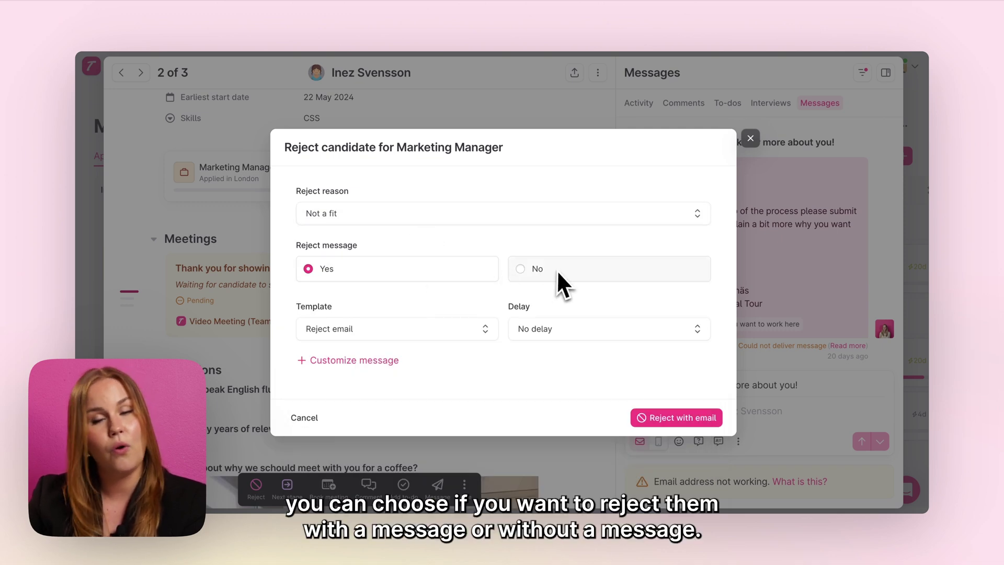
Look through the rejection message templates and the customizable message text, keeping the "Reject email" template as is.
click(407, 337)
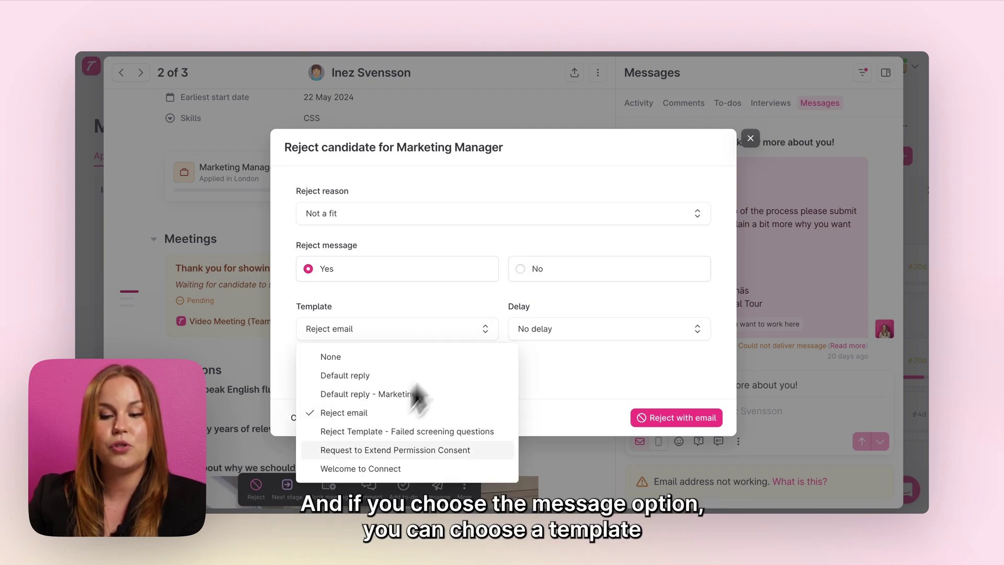
click(366, 335)
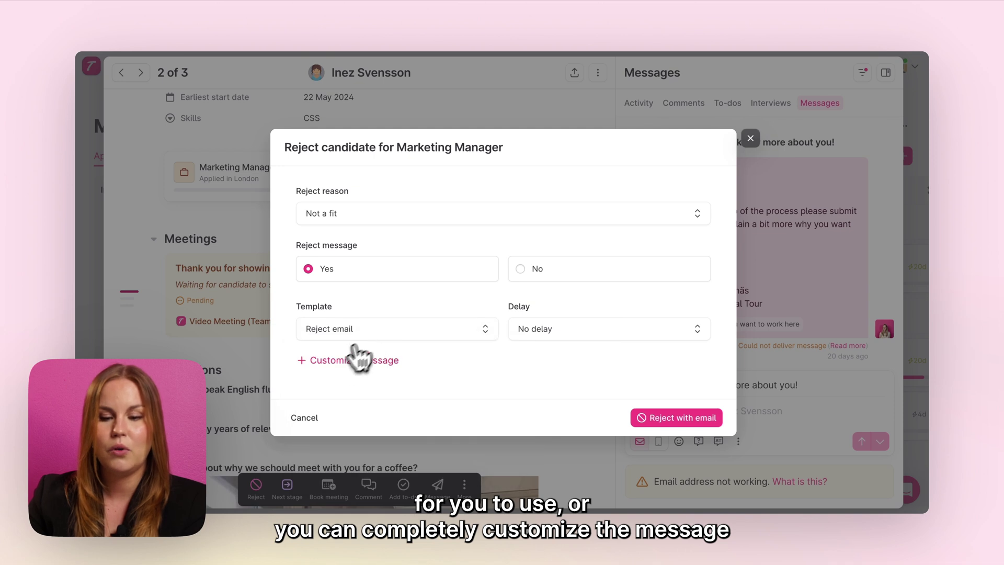
click(356, 359)
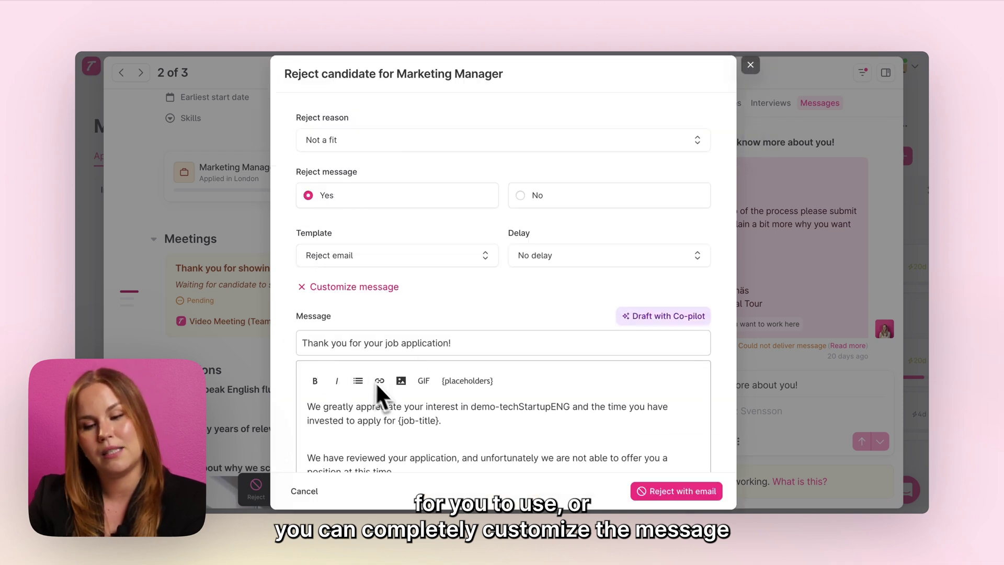
click(371, 289)
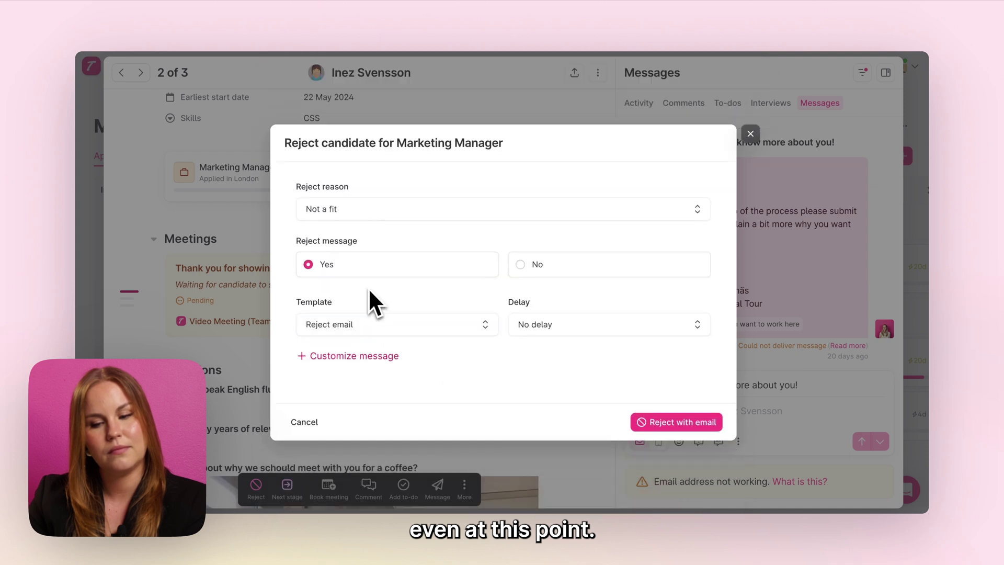
Delay the rejection message by 1 day and reject the candidate with the email.
click(574, 341)
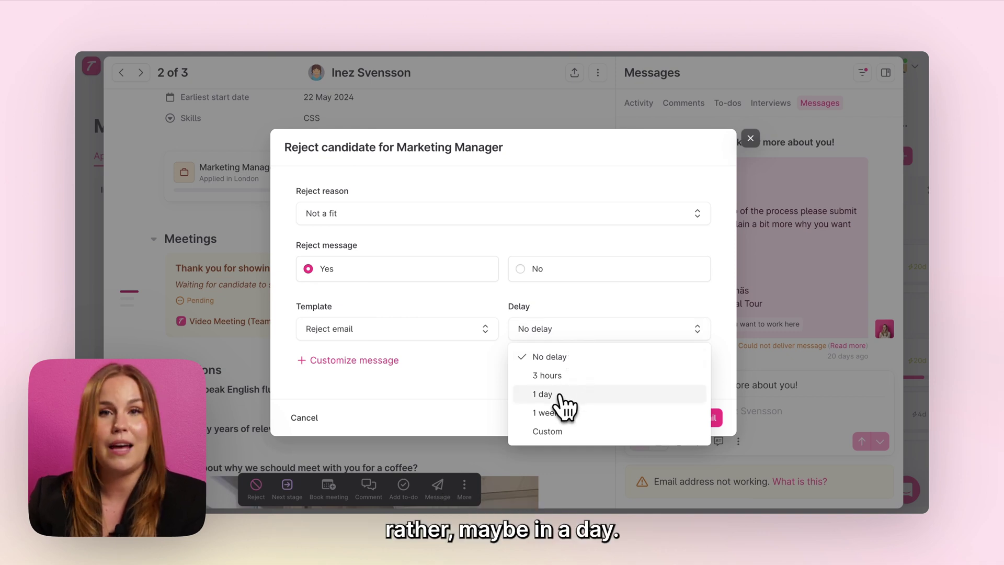
click(544, 395)
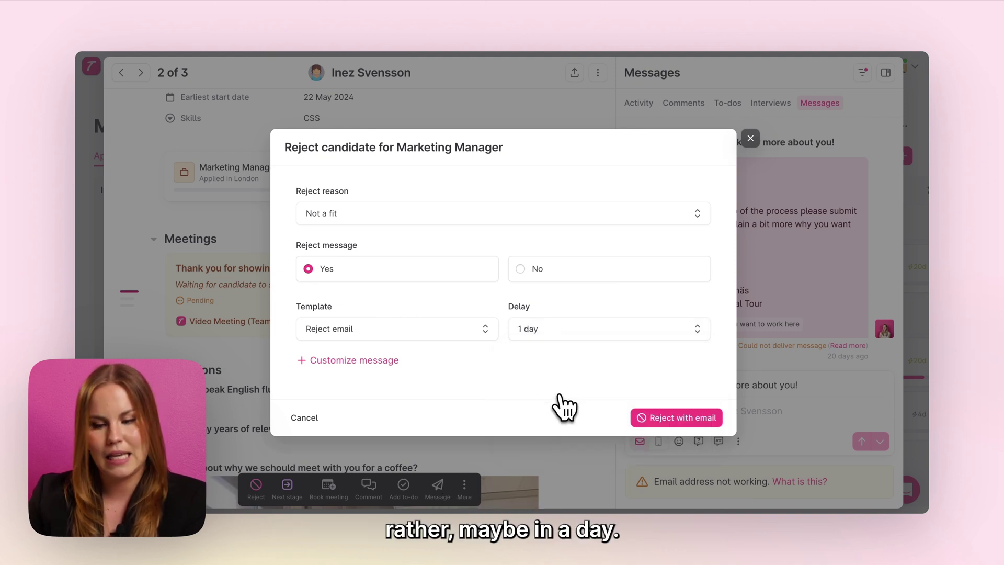
click(670, 421)
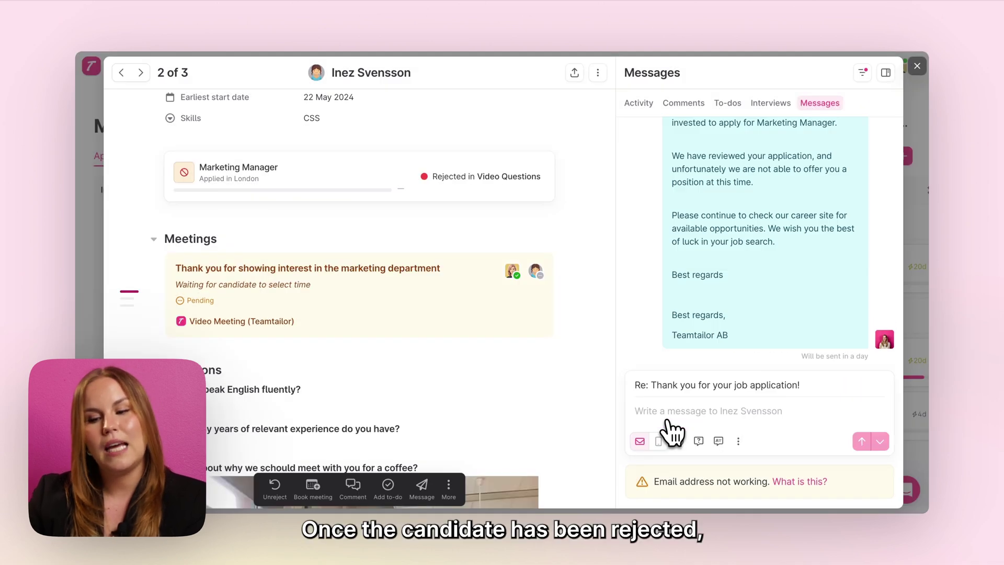
Close the candidate card and filter the Marketing Manager job's applications to show rejected candidates.
click(917, 67)
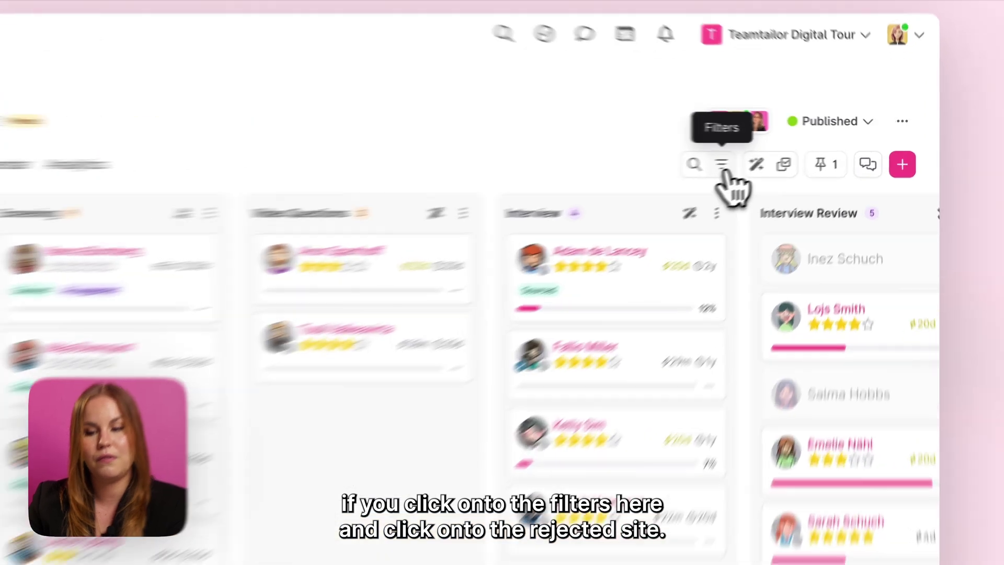
click(780, 159)
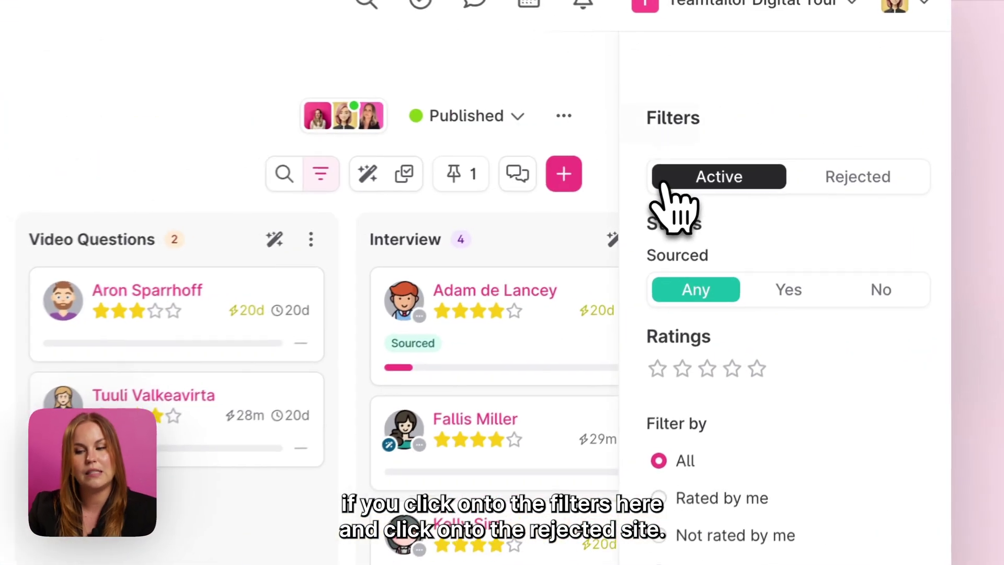
click(882, 189)
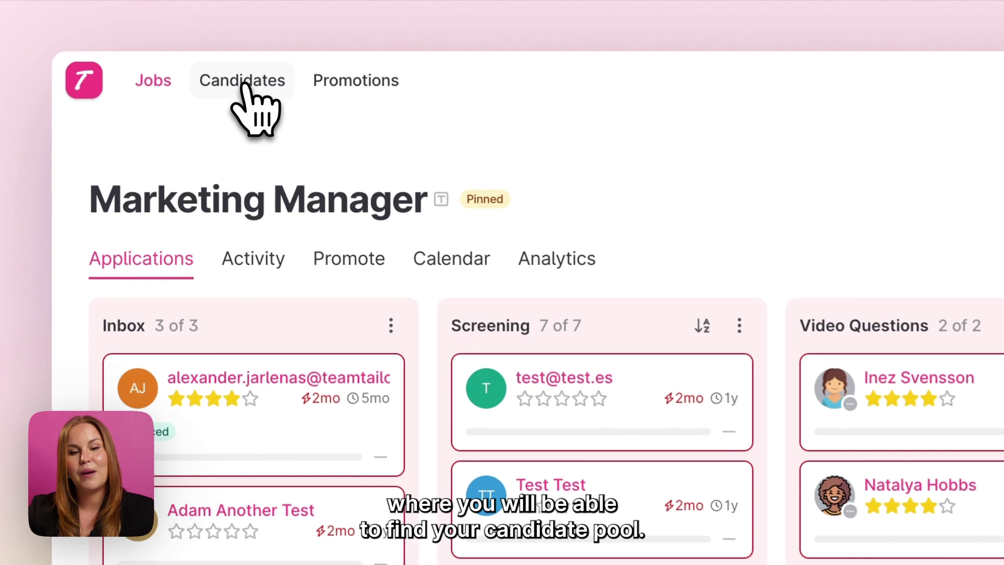
Go to the list of all candidates and look through the available filter options.
click(231, 80)
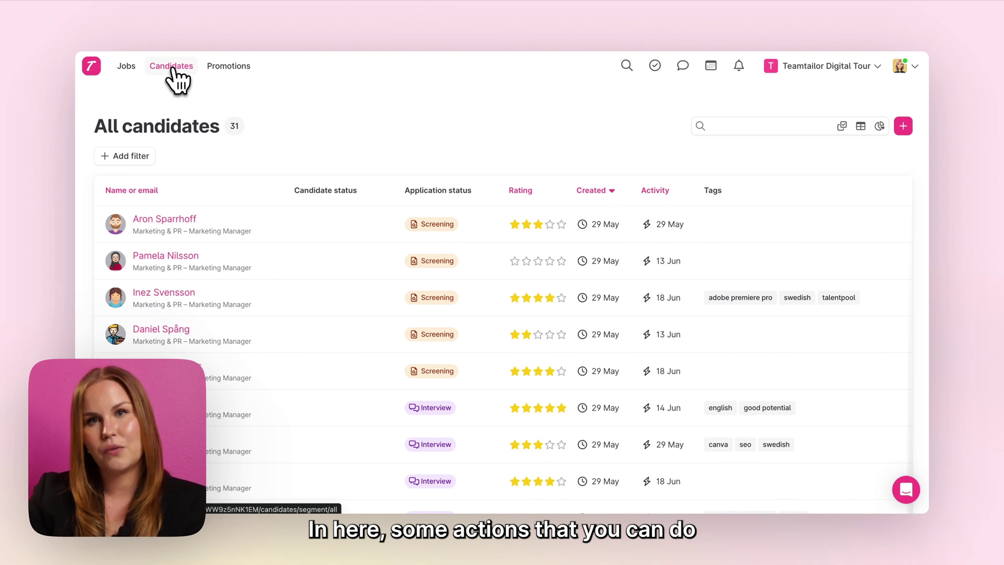
click(130, 157)
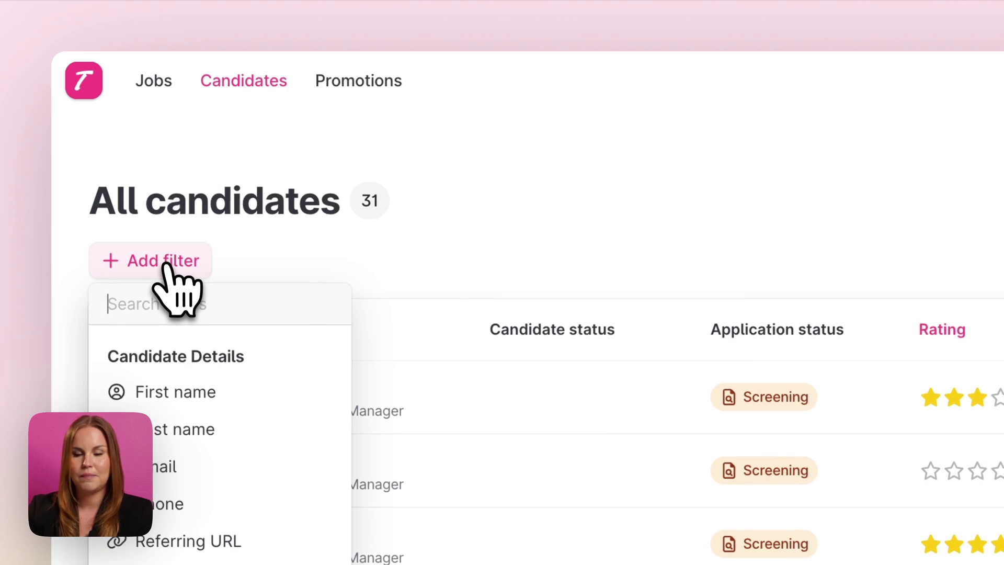
scroll(168, 287, down, 3)
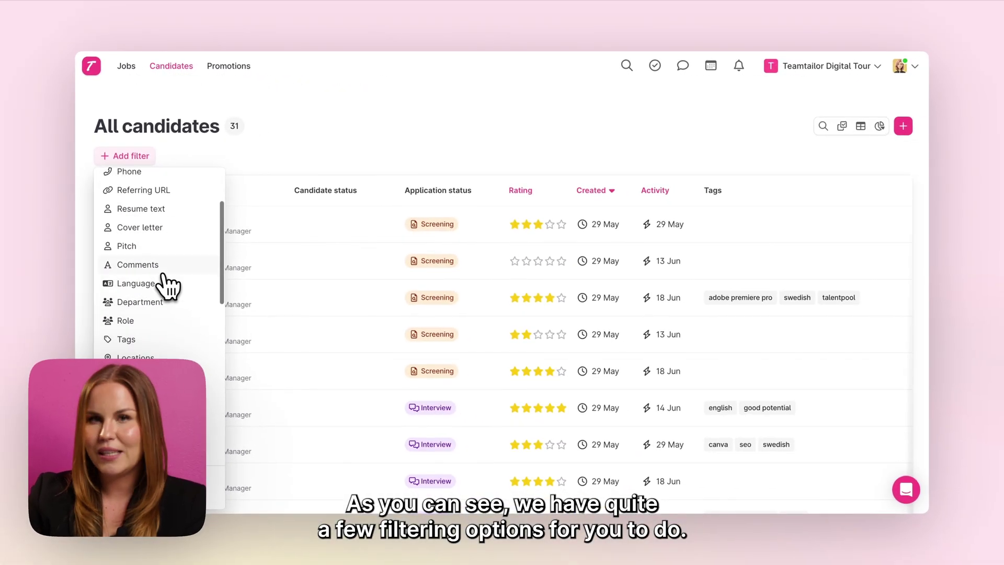
scroll(168, 287, down, 5)
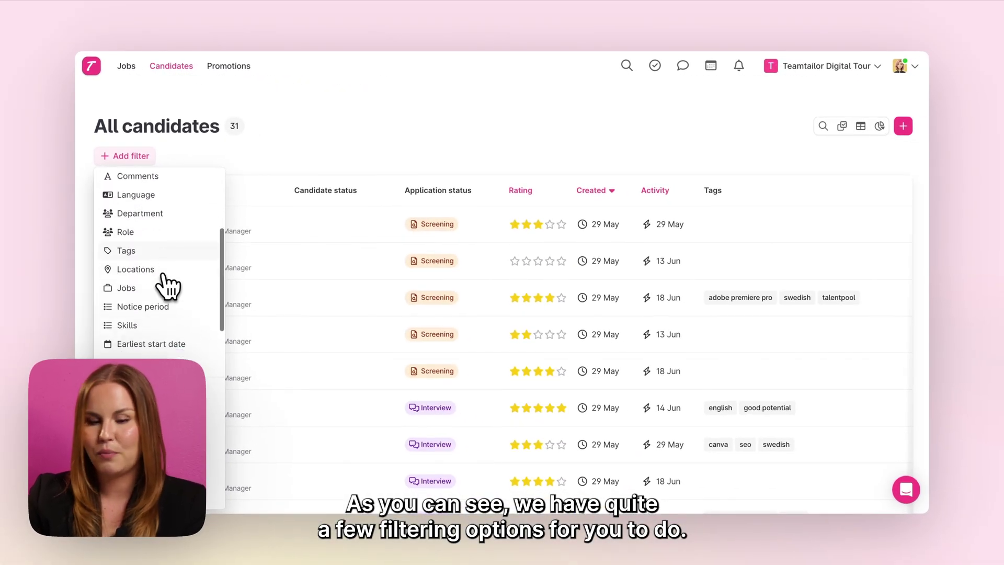
scroll(168, 286, up, 4)
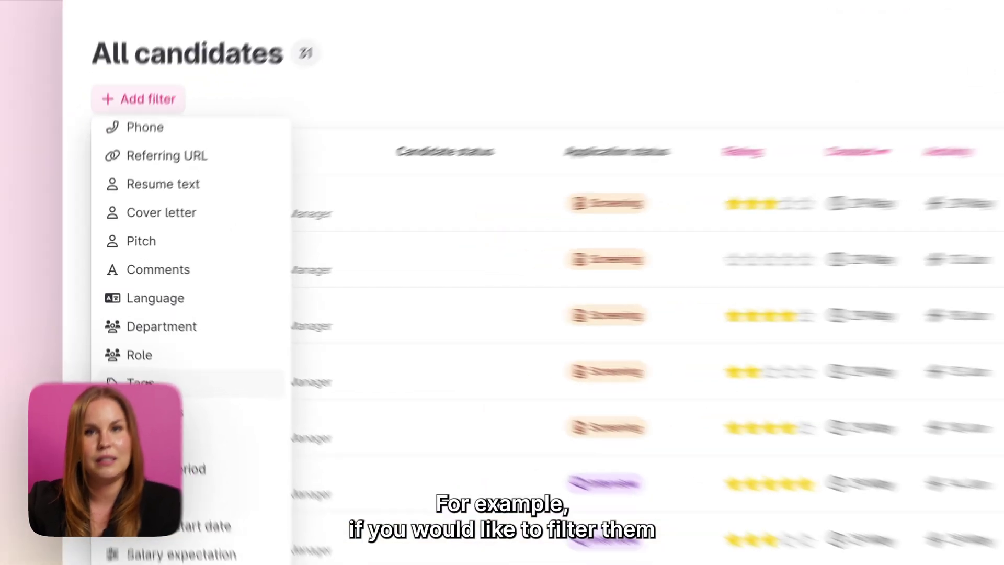
Filter the candidates by tags including all of "adobe premiere pro", and check which further filters can be added.
click(129, 343)
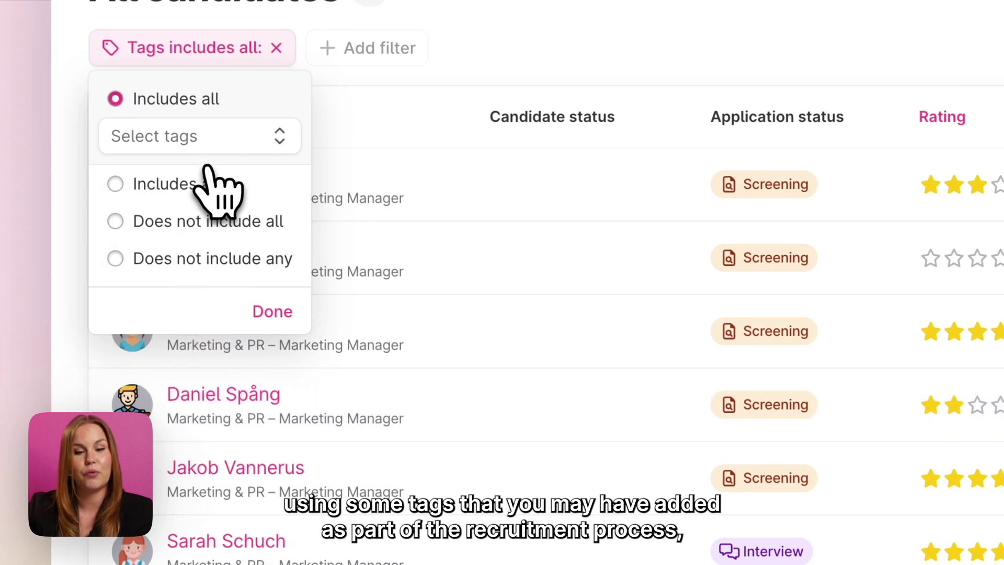
click(195, 147)
click(220, 230)
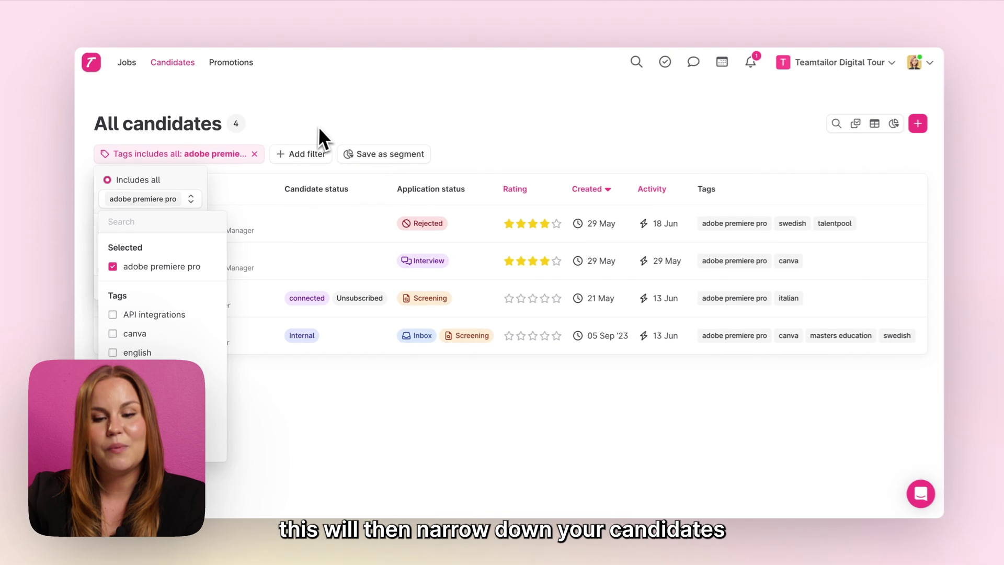
click(317, 127)
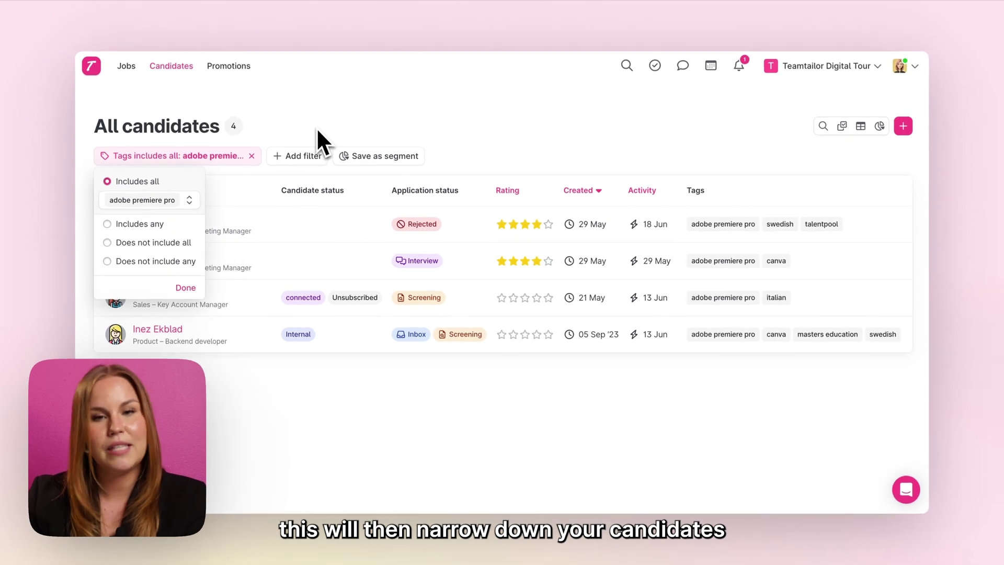
click(316, 128)
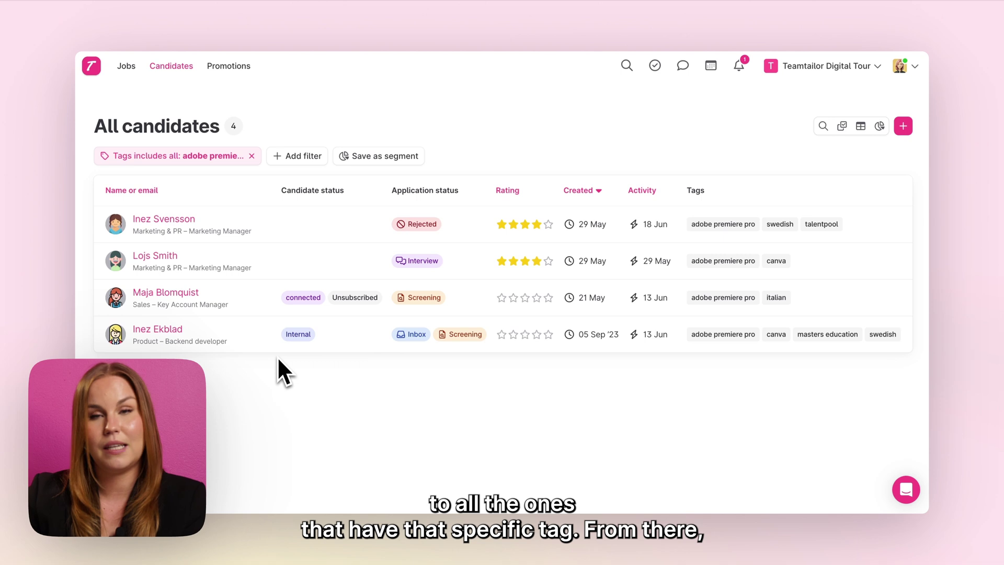
click(303, 157)
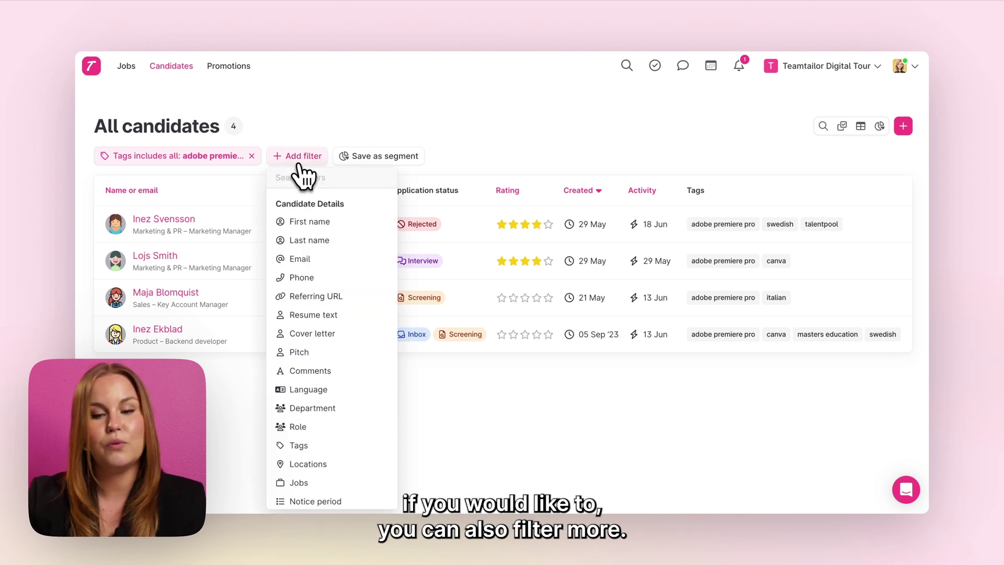
click(299, 164)
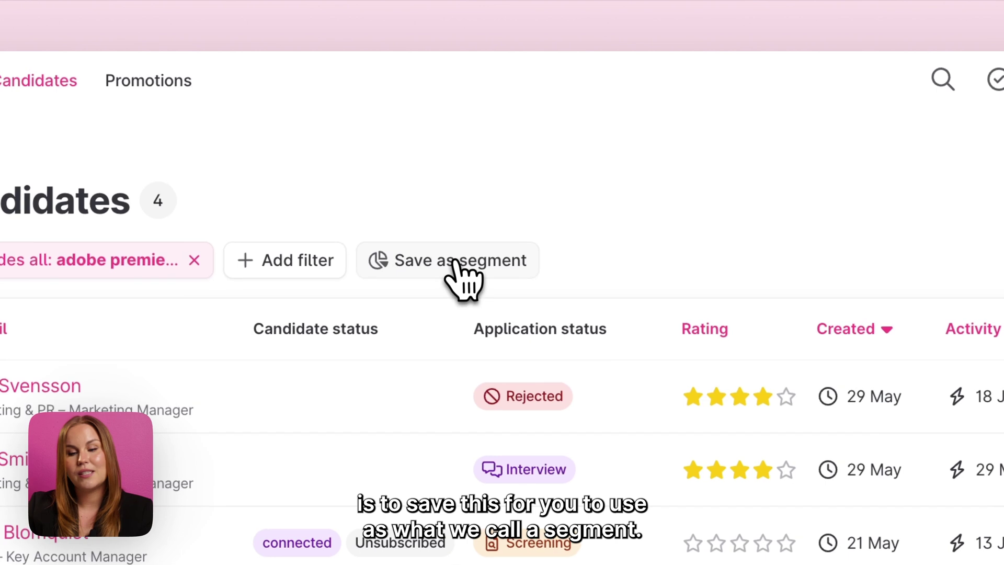
Save the filtered candidate list as a new segment named "Adobe".
click(383, 158)
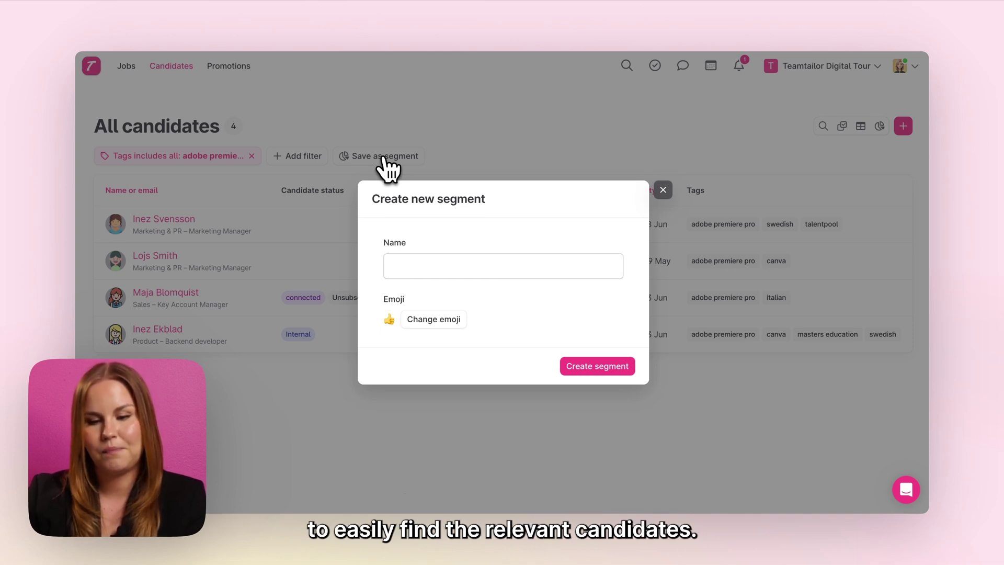
click(417, 264)
text(Adobe)
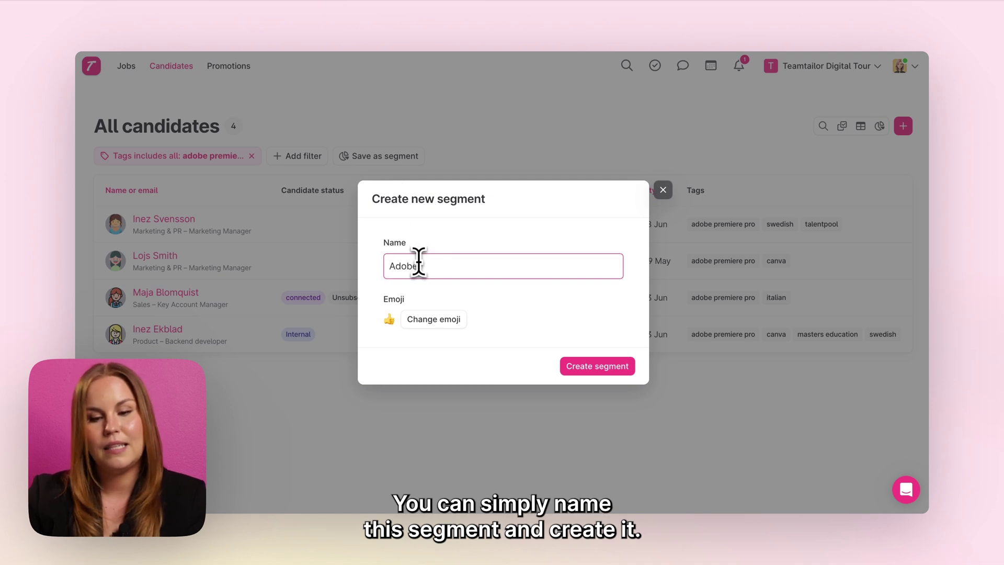
click(593, 369)
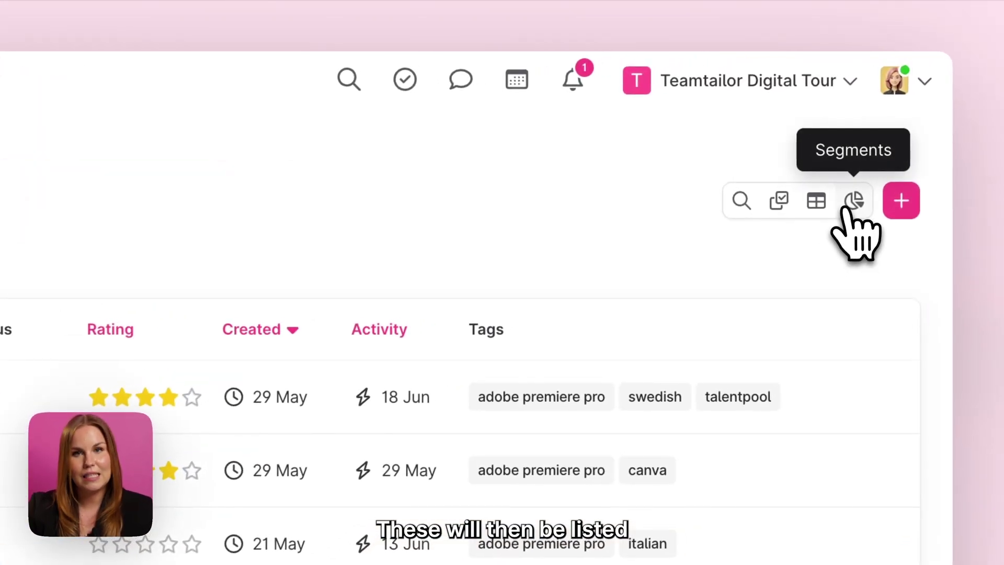
View the saved segments and the form for manually adding candidates, closing the form without adding anyone.
click(850, 203)
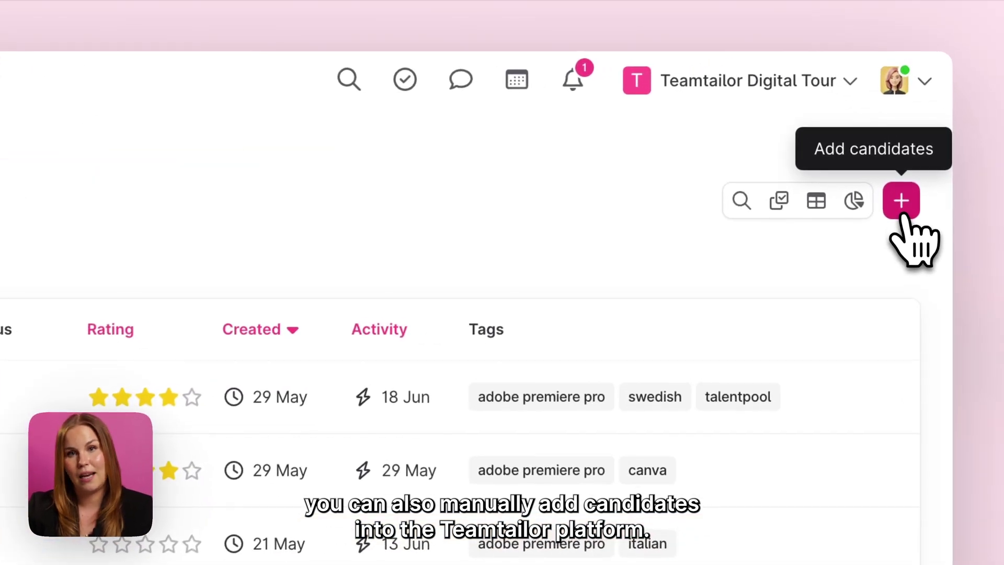
click(901, 204)
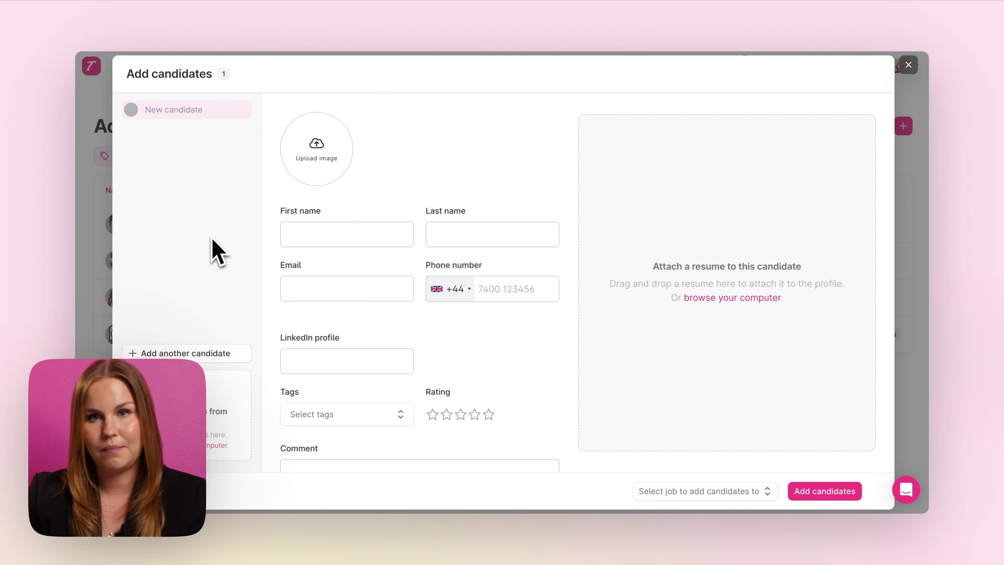
click(908, 65)
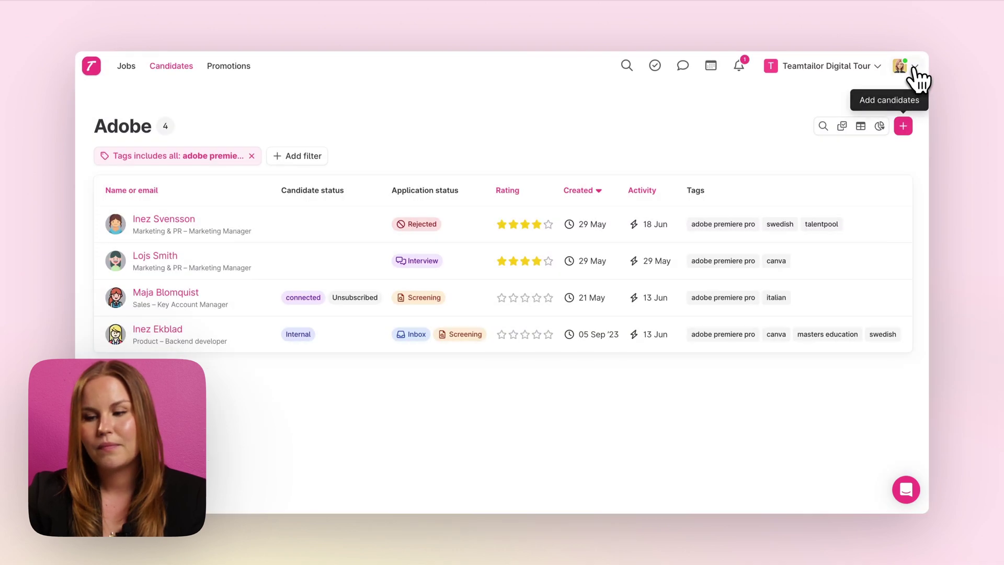